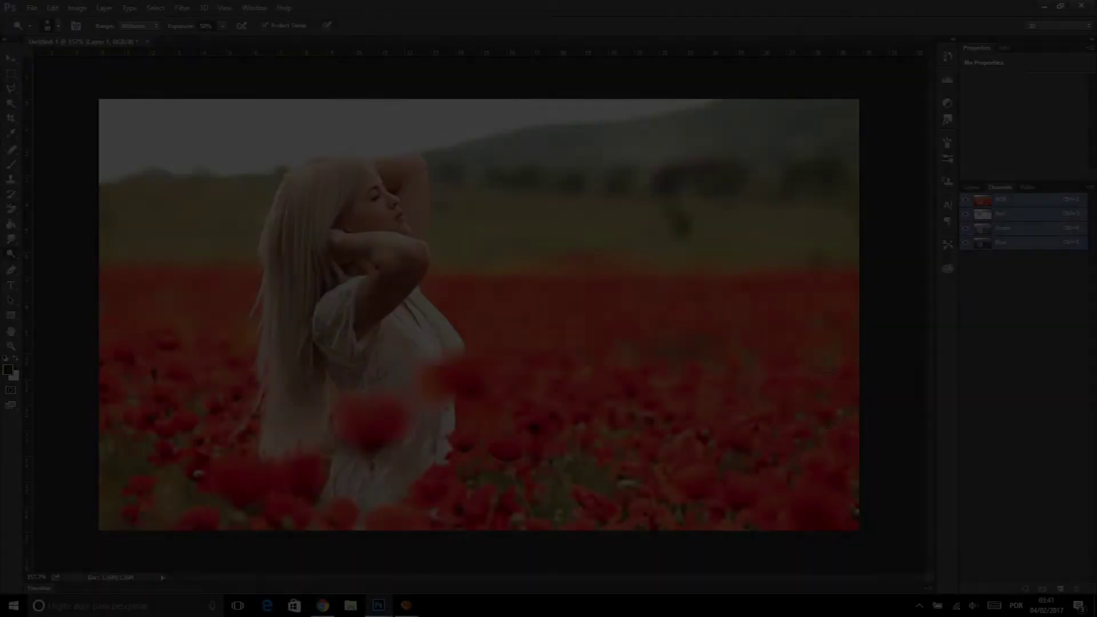
# Convert the portrait to Lab Color mode, giving Lightness, a and b channels
pyautogui.press('v')
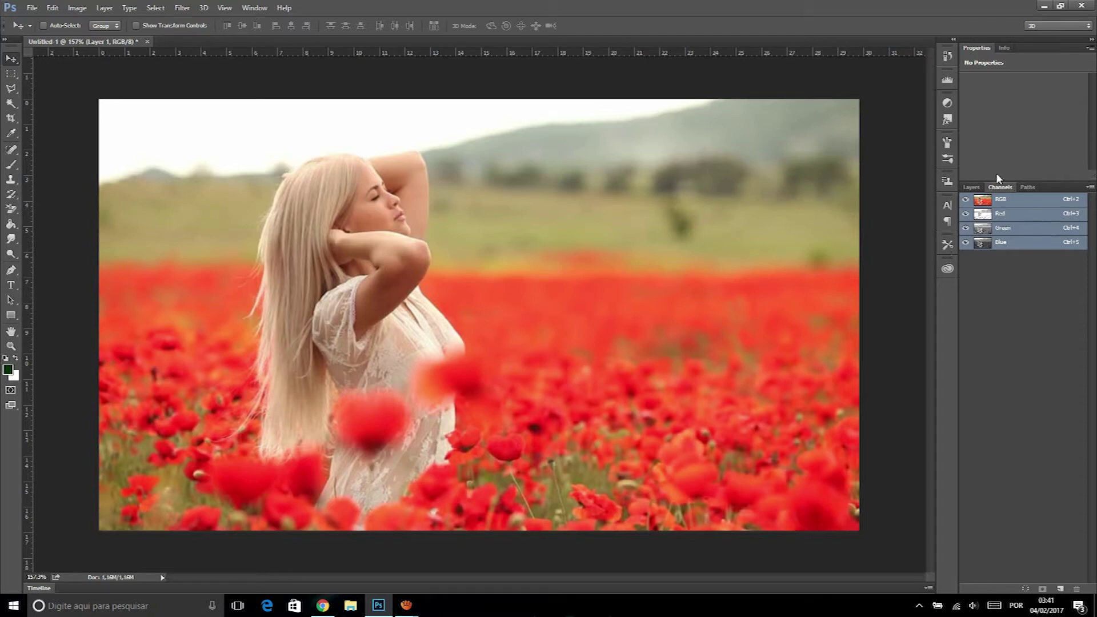
pyautogui.click(77, 7)
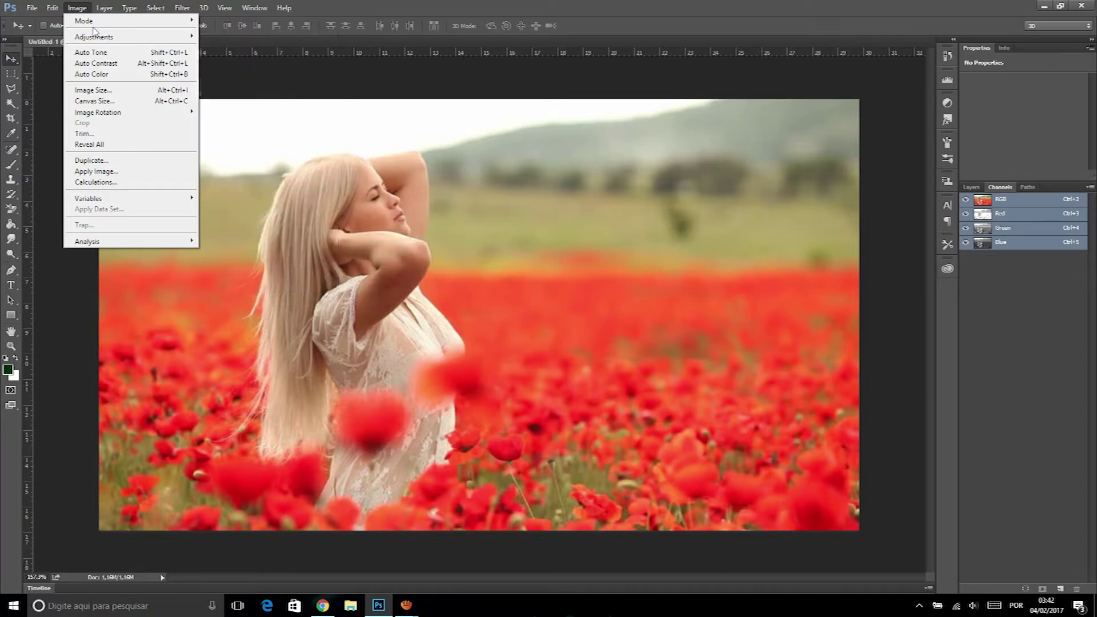
pyautogui.moveTo(129, 21)
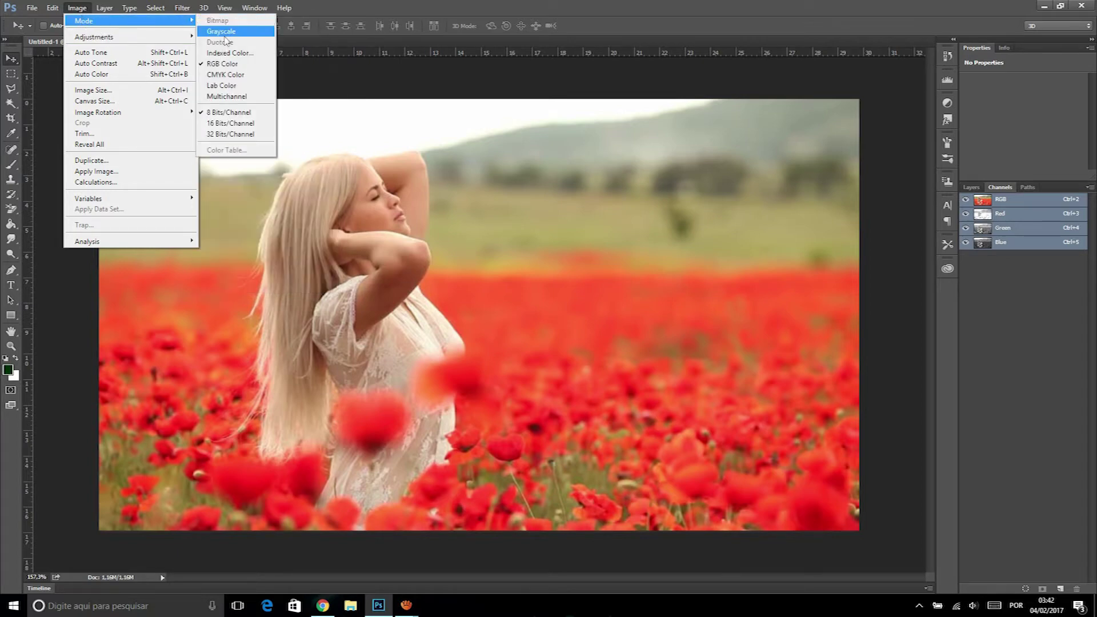
pyautogui.click(227, 86)
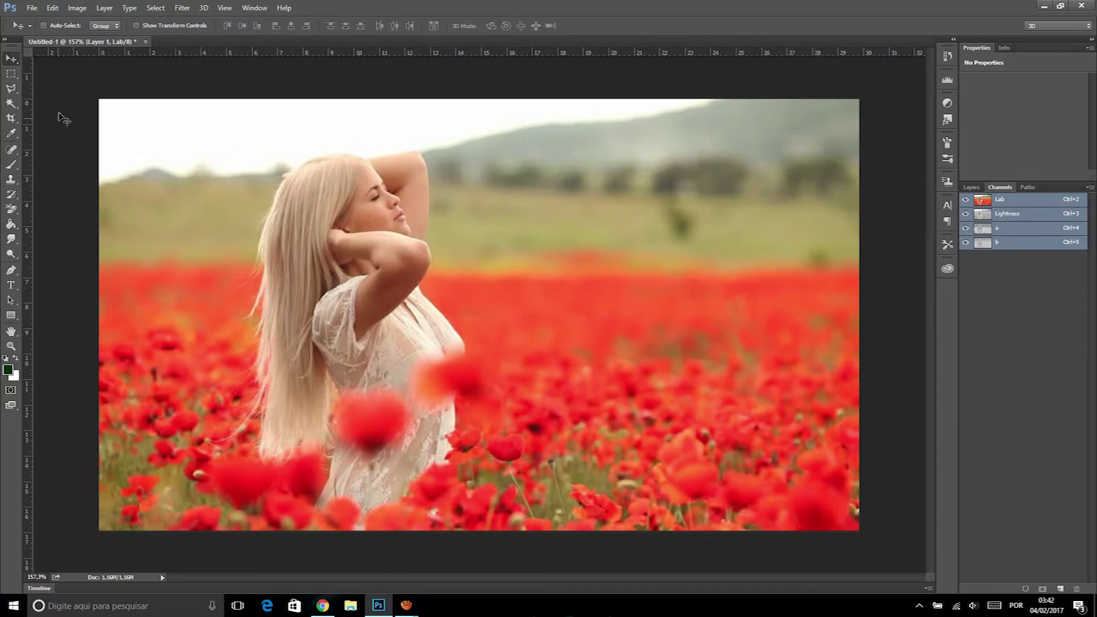
pyautogui.click(78, 8)
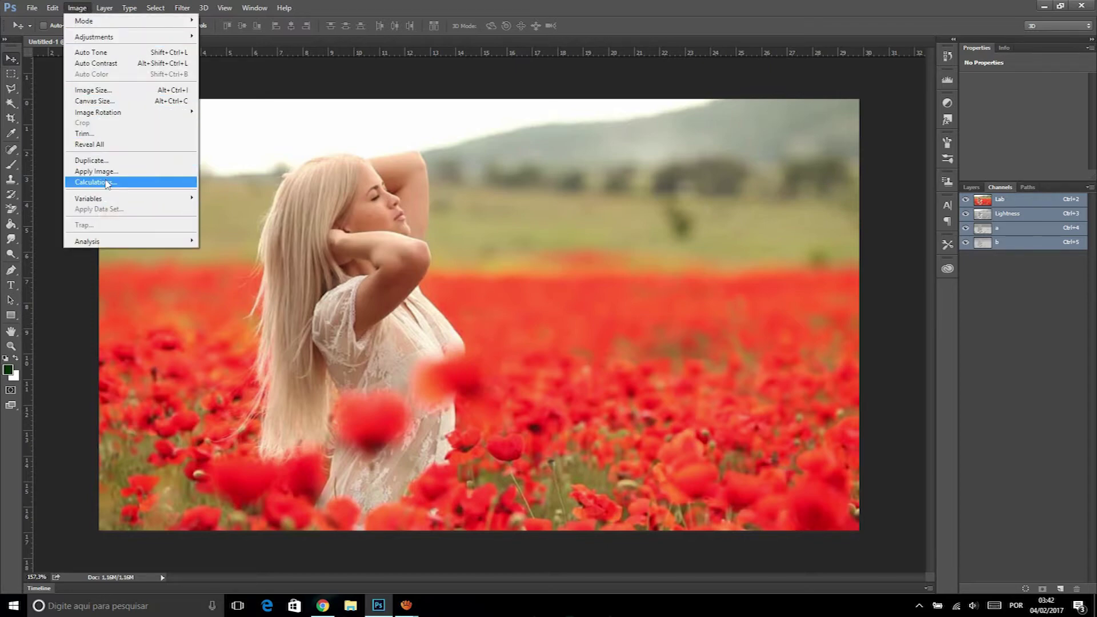
# In Calculations, set Source 1 to channel a, Source 2 to channel b, blending Subtract
pyautogui.click(107, 183)
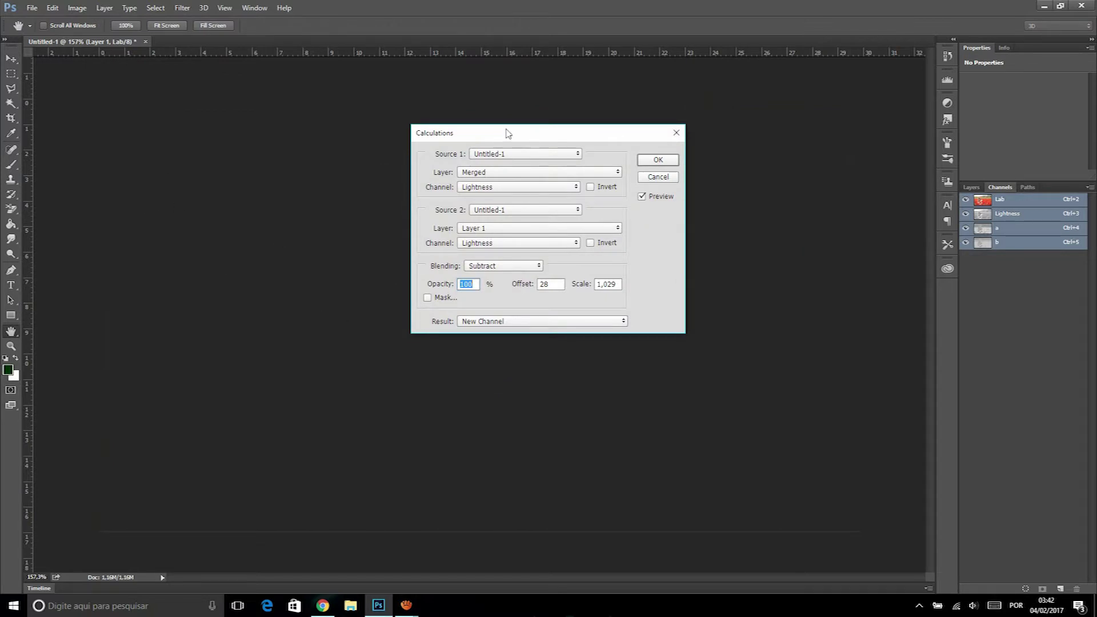
pyautogui.moveTo(506, 134); pyautogui.dragTo(675, 102)
pyautogui.click(672, 236)
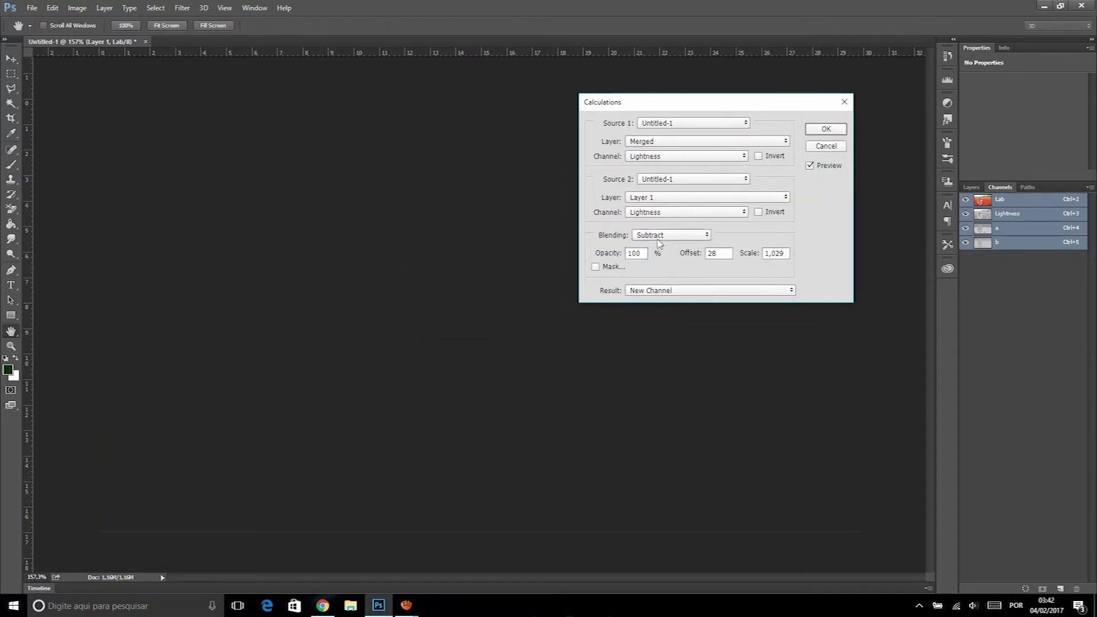
pyautogui.click(657, 432)
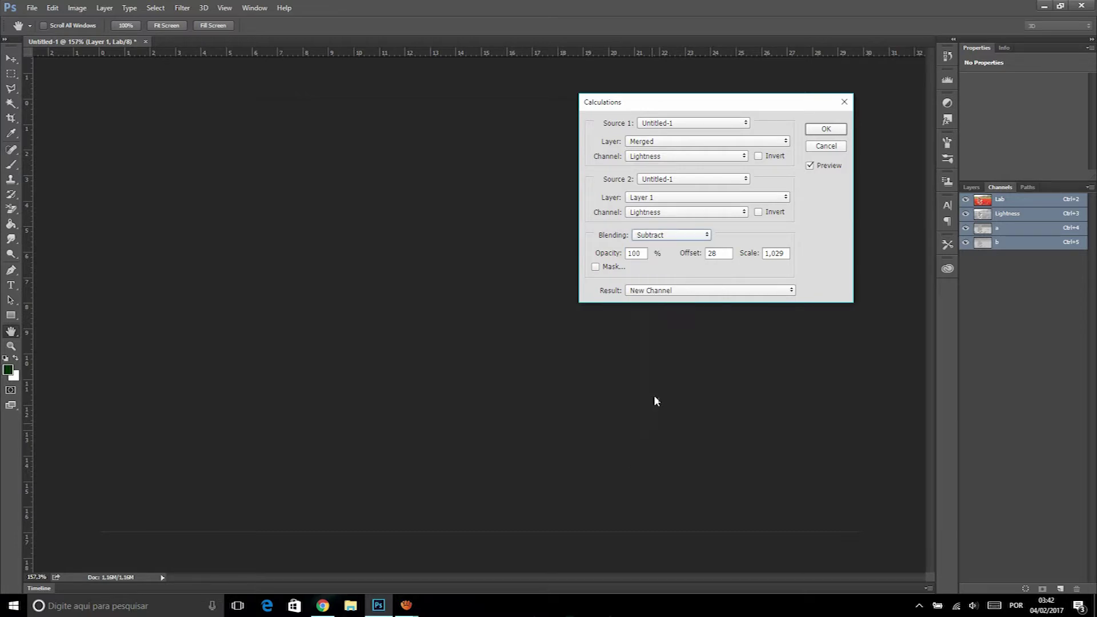
pyautogui.click(661, 241)
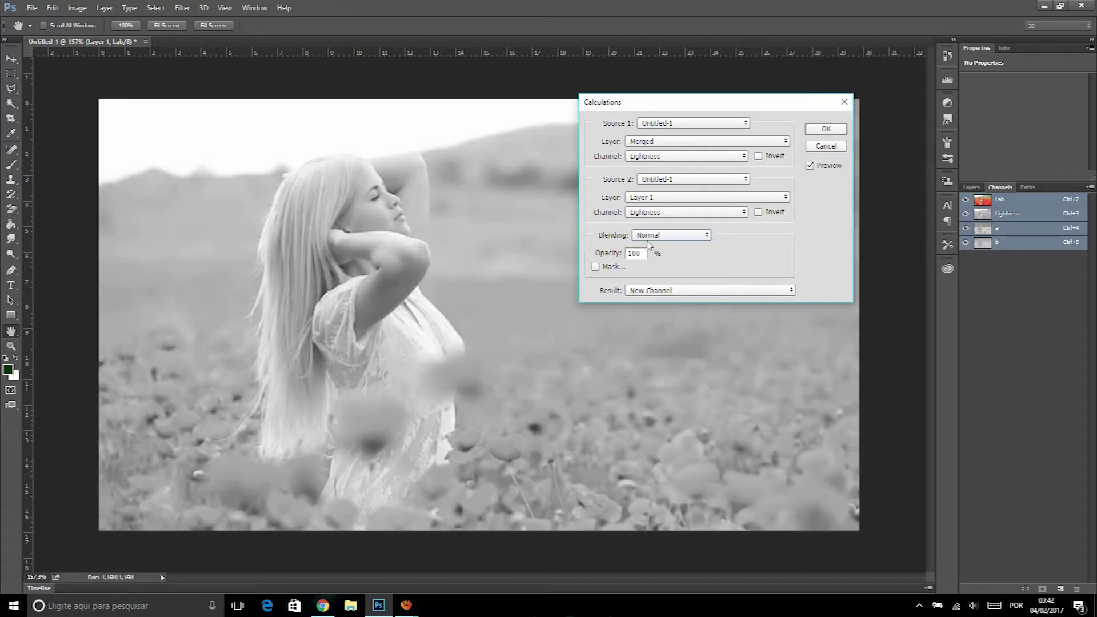
pyautogui.click(655, 242)
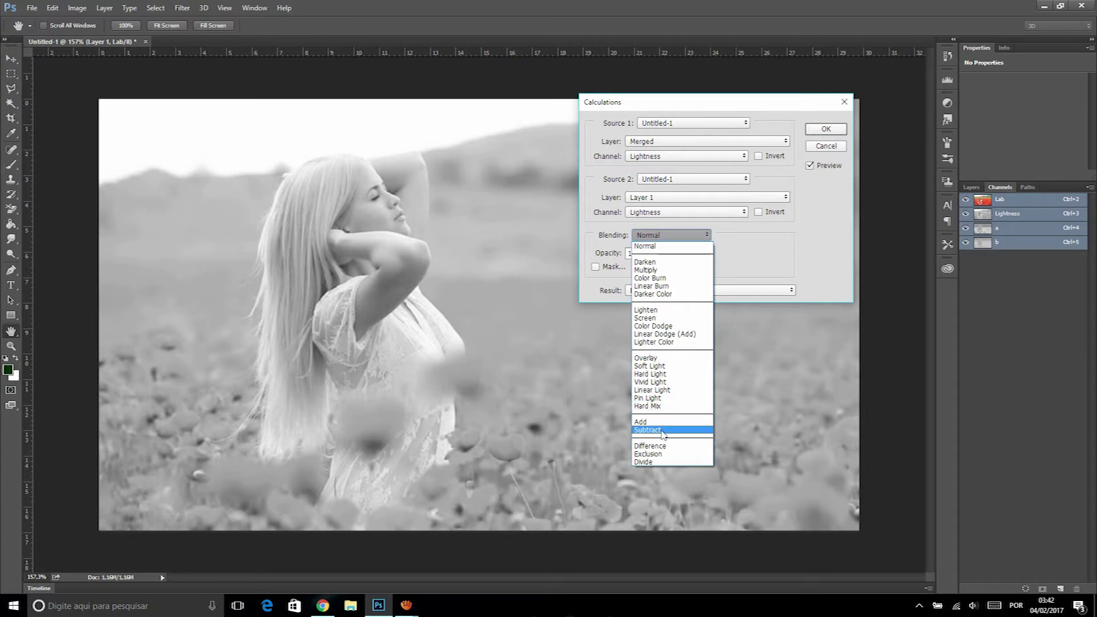
pyautogui.click(658, 429)
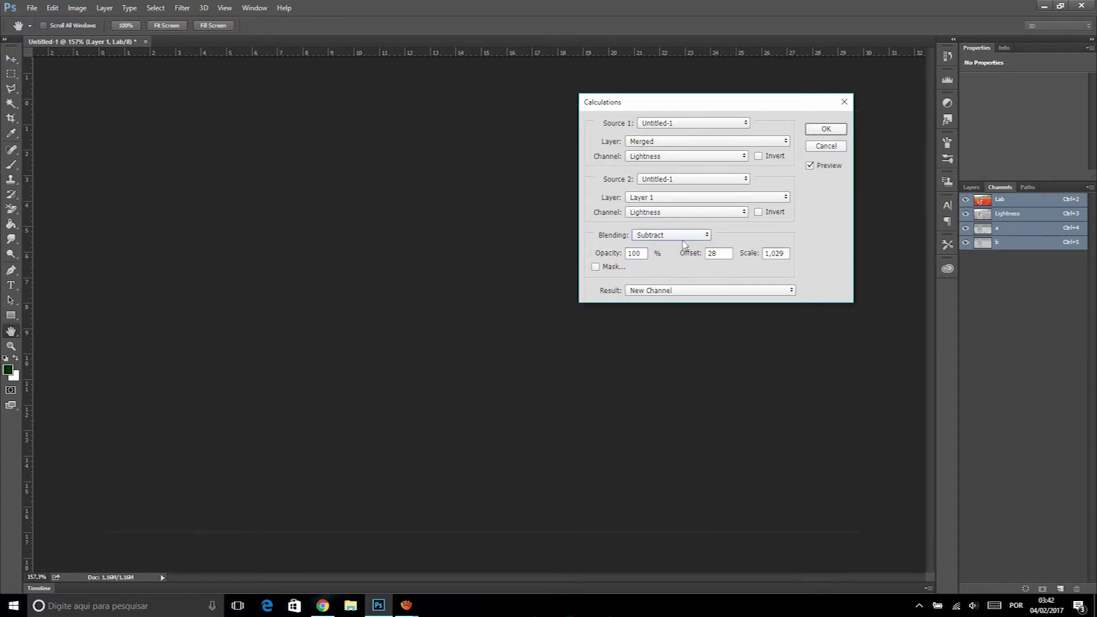
pyautogui.click(645, 213)
pyautogui.click(634, 240)
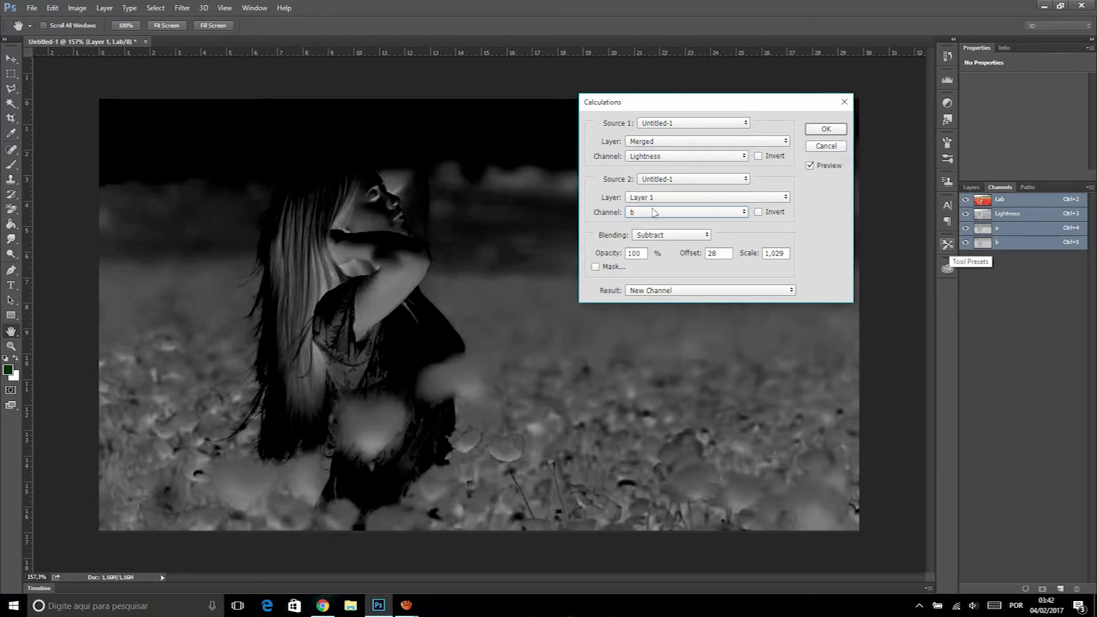
pyautogui.click(646, 157)
pyautogui.click(639, 180)
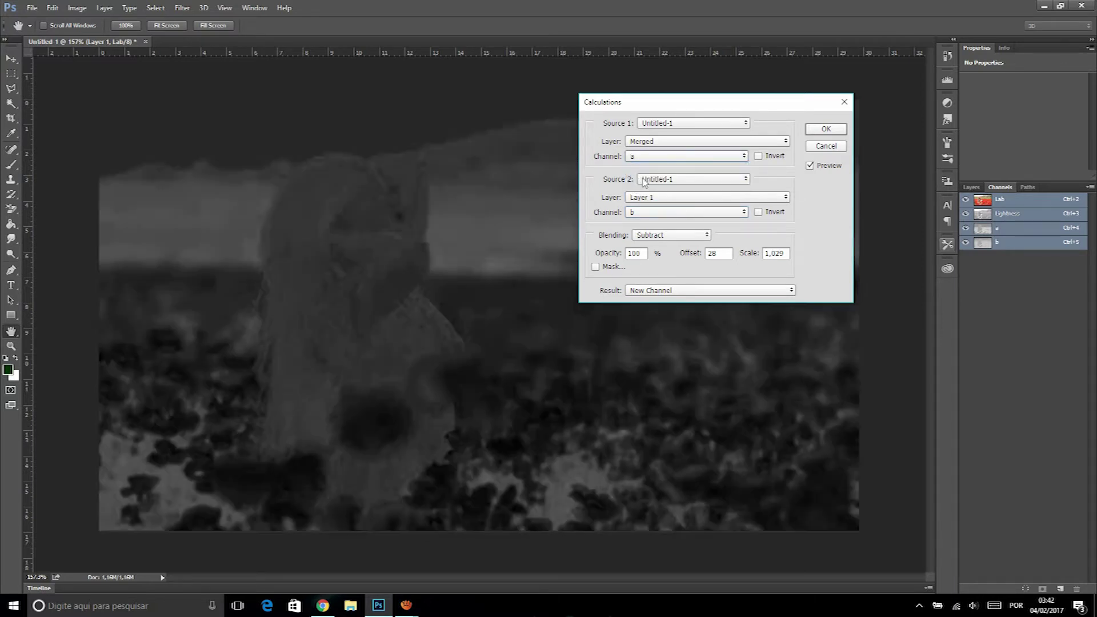
# Set offset 16 and scale 1.046, and output the result as a new channel
pyautogui.moveTo(688, 254); pyautogui.dragTo(680, 253)
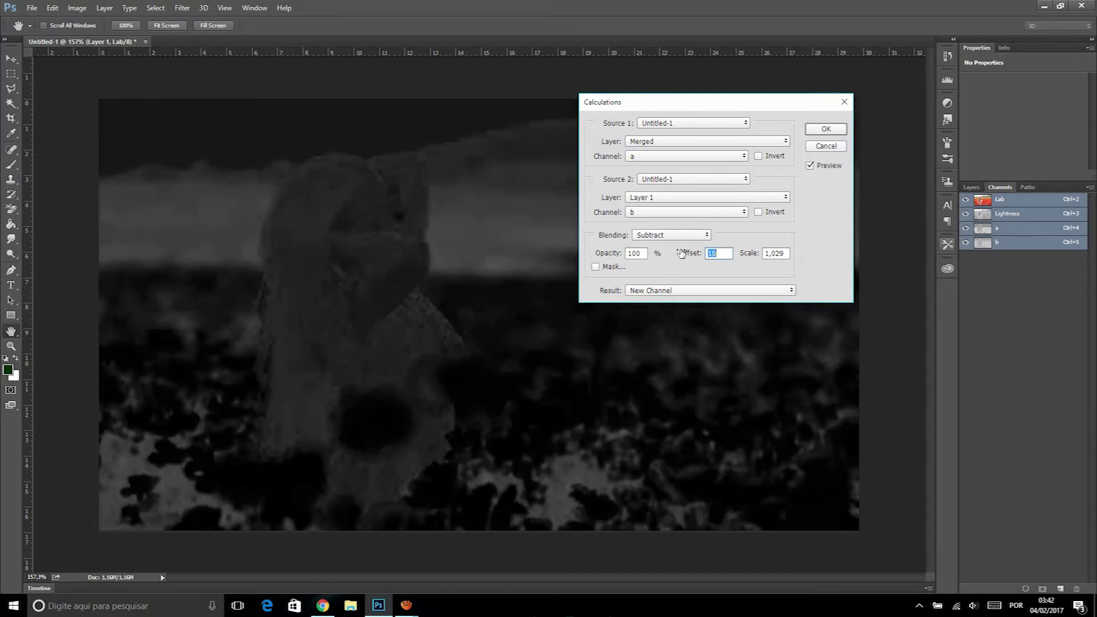
pyautogui.click(732, 257)
pyautogui.moveTo(744, 257); pyautogui.dragTo(731, 250)
pyautogui.moveTo(731, 250)
pyautogui.mouseDown()
pyautogui.moveTo(678, 257)
pyautogui.moveTo(705, 253)
pyautogui.mouseUp()
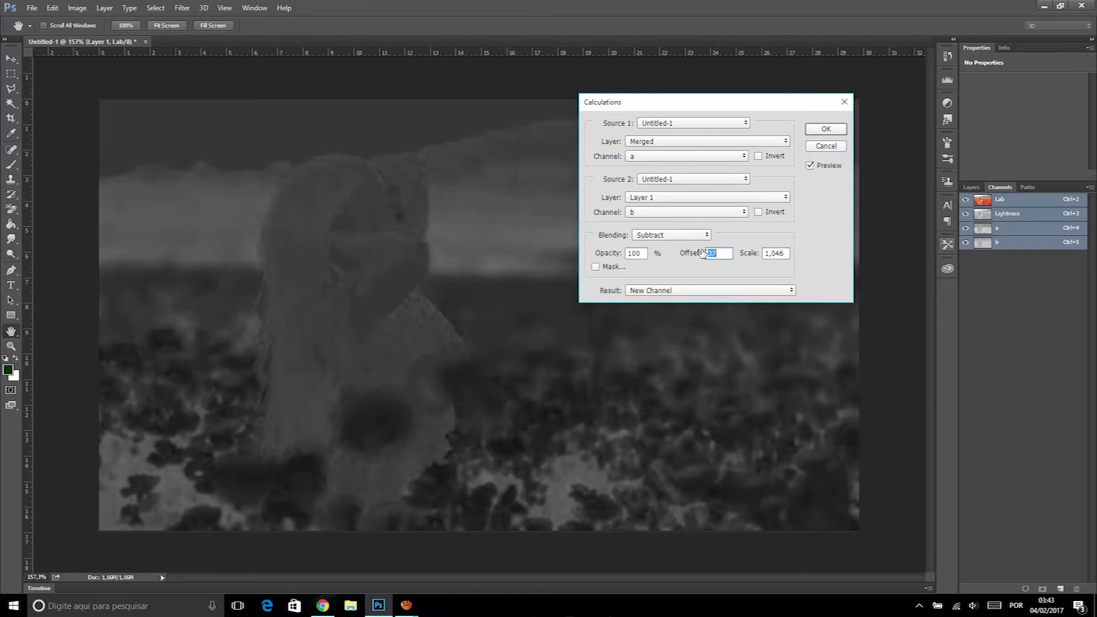
pyautogui.moveTo(697, 253); pyautogui.dragTo(693, 253)
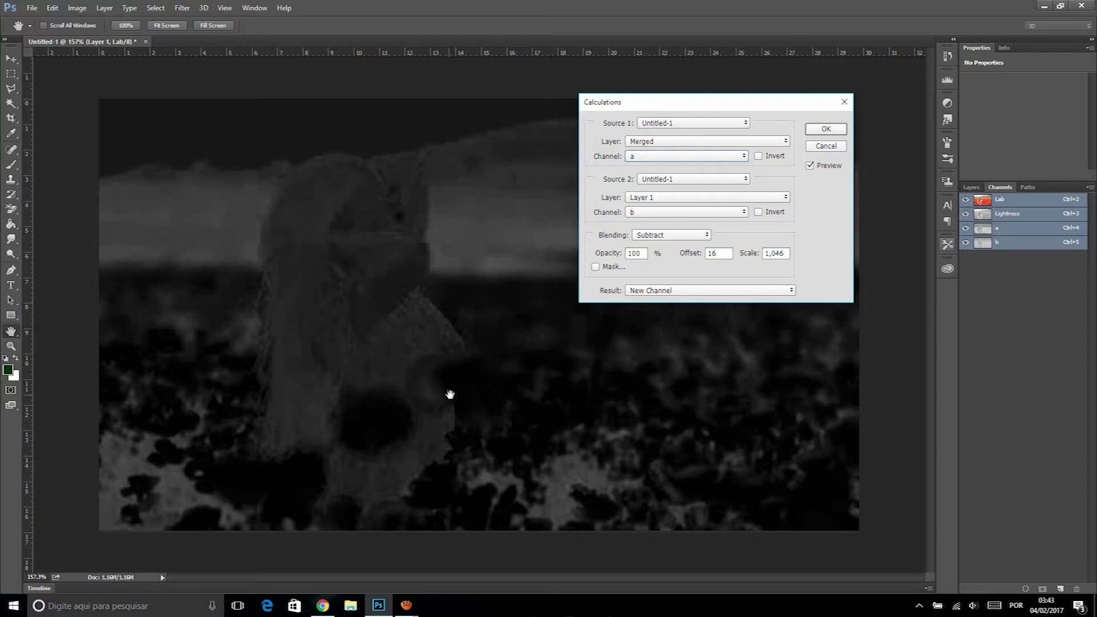
pyautogui.click(829, 129)
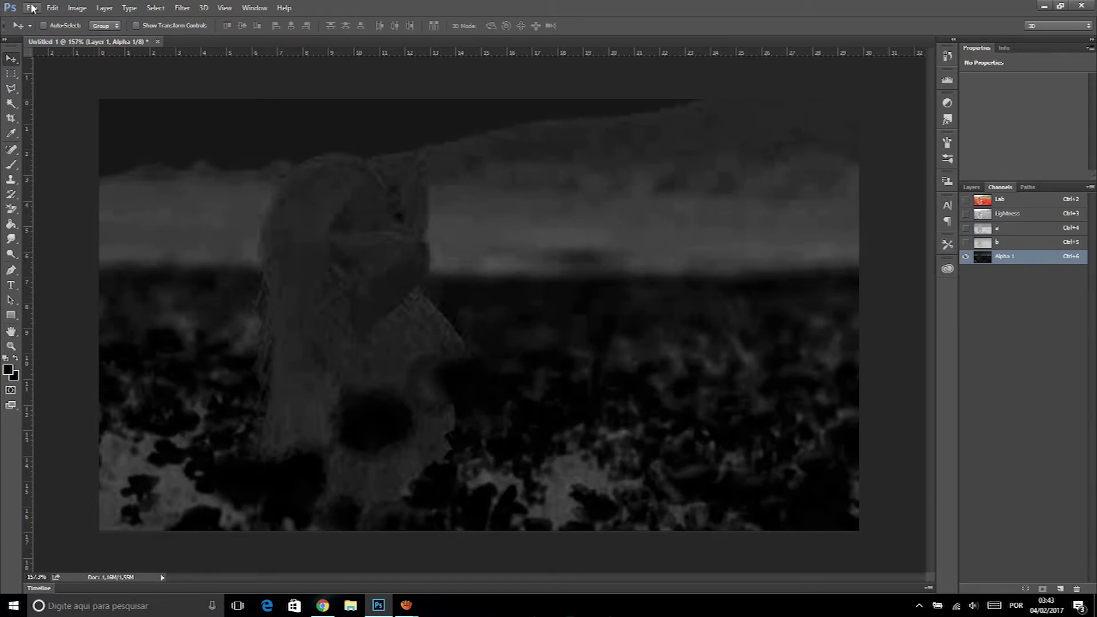
# Apply a steep Curves to Alpha 1, setting black and white points with the eyedroppers
pyautogui.click(74, 8)
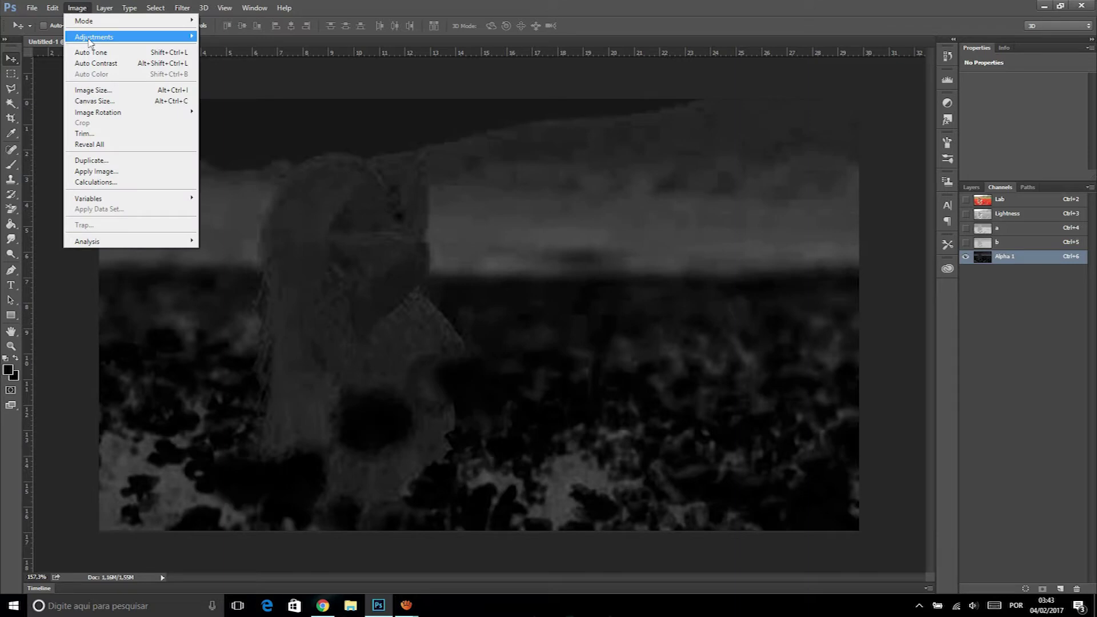
pyautogui.moveTo(94, 37)
pyautogui.click(220, 58)
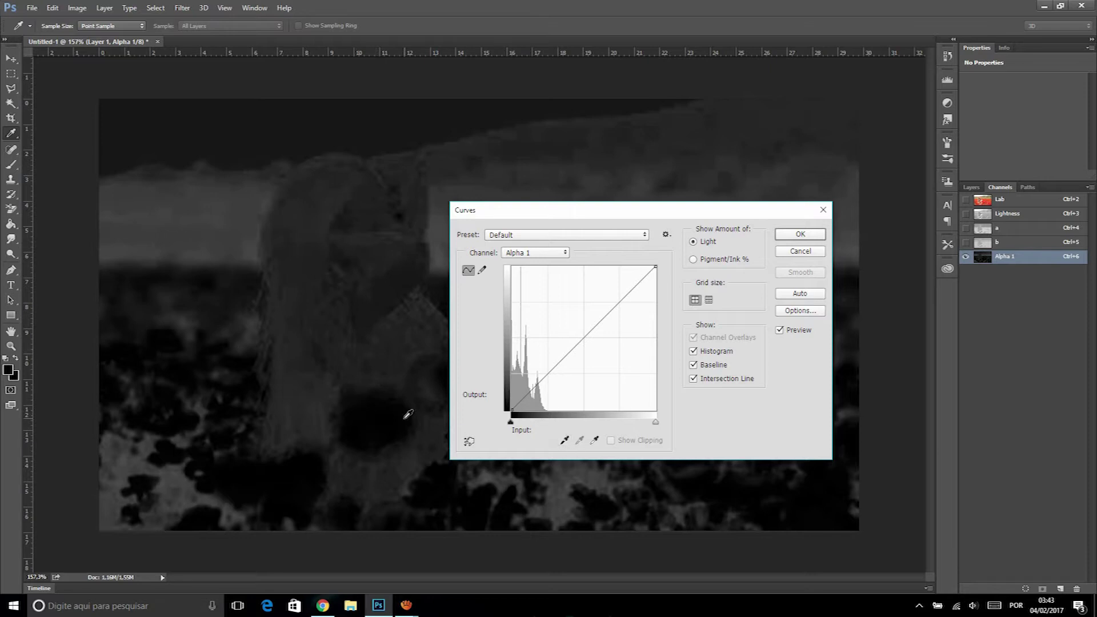
pyautogui.click(564, 440)
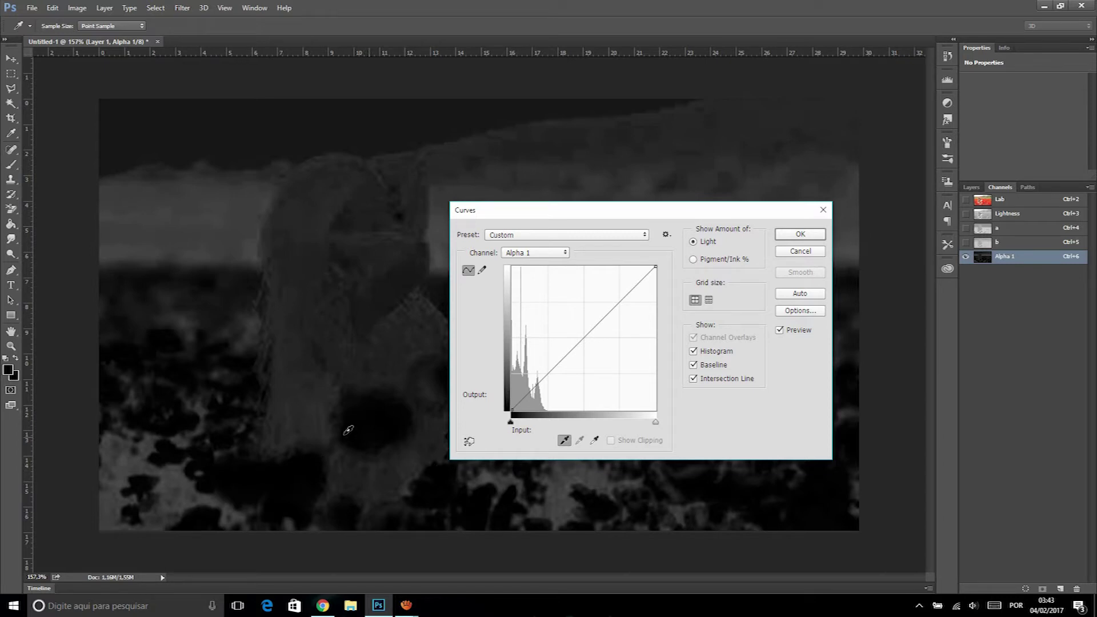
pyautogui.click(594, 440)
pyautogui.click(246, 202)
pyautogui.click(564, 440)
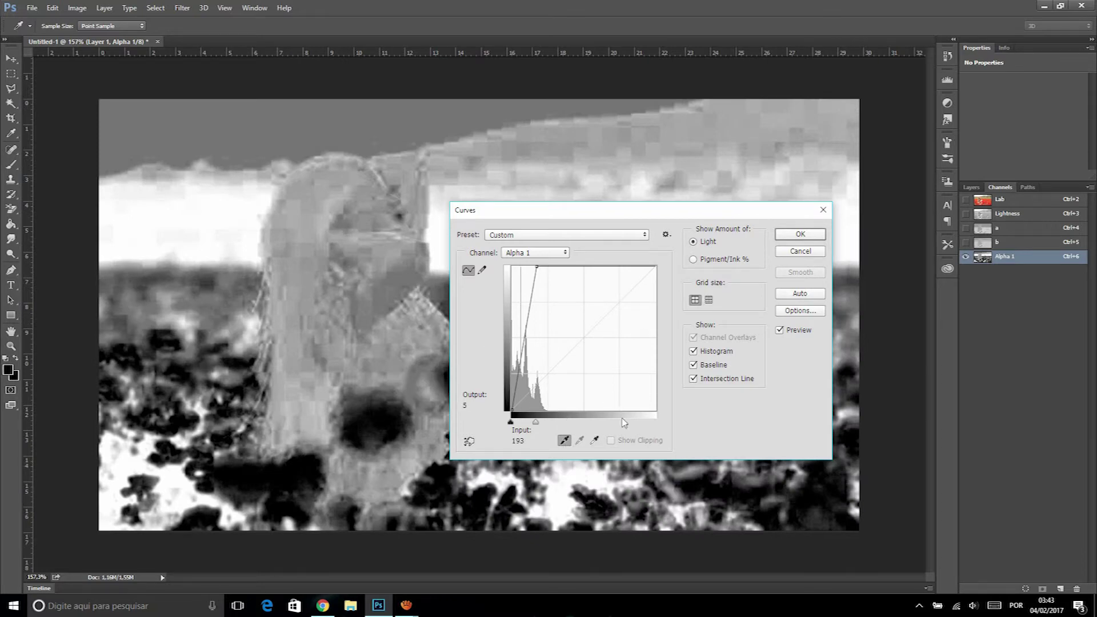
pyautogui.click(594, 440)
pyautogui.click(799, 236)
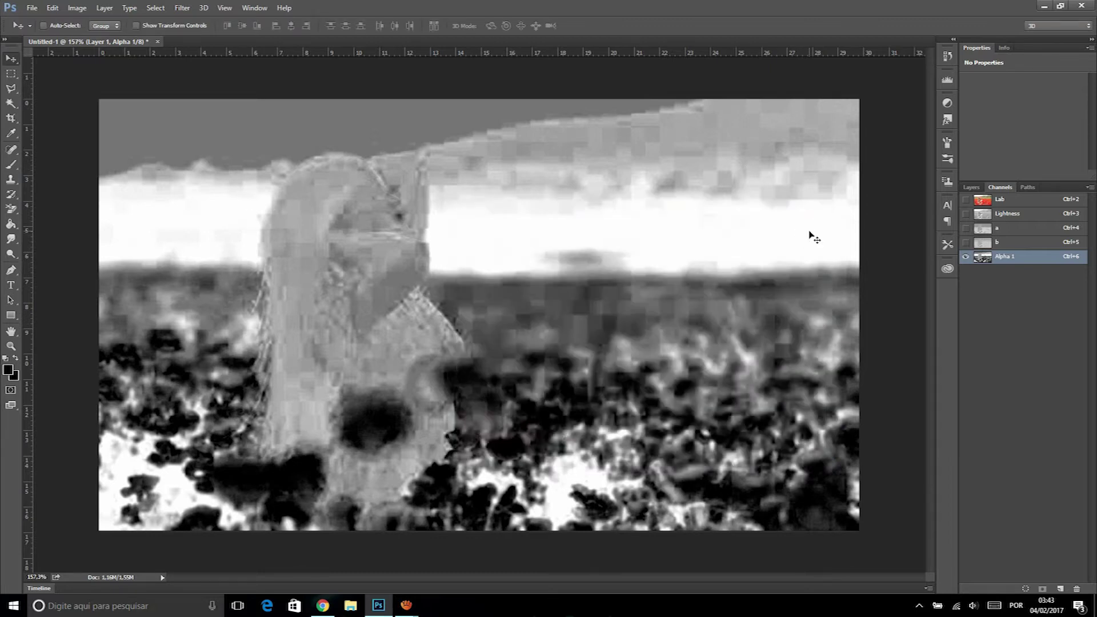
pyautogui.click(11, 255)
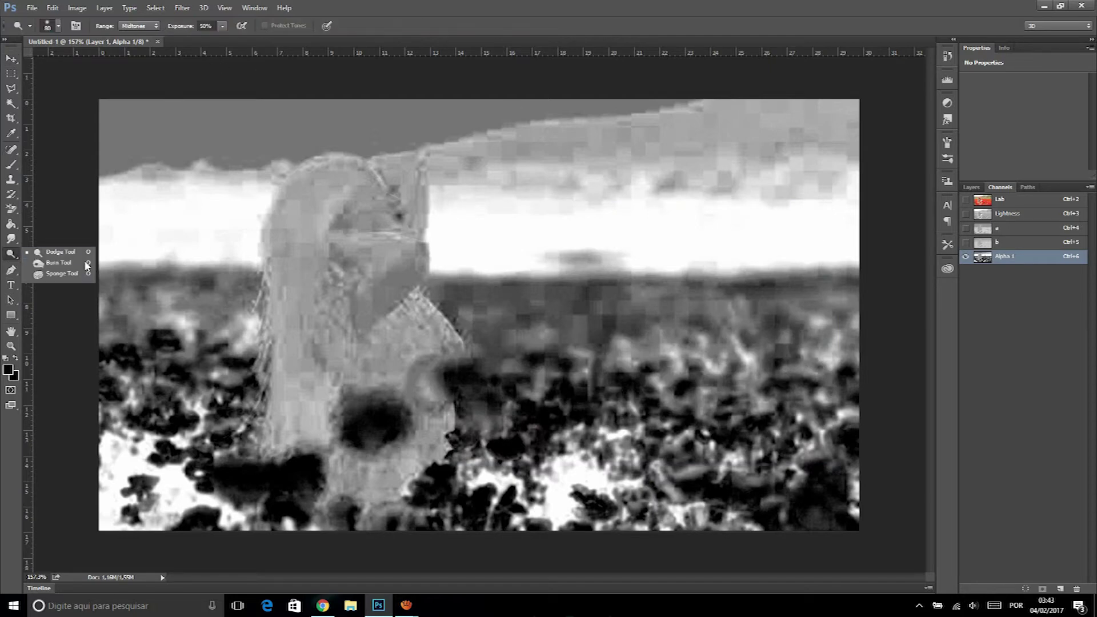
# Burn the poppy field below the horizon in Alpha 1 using the Shadows range
pyautogui.click(74, 262)
pyautogui.click(139, 26)
pyautogui.click(140, 36)
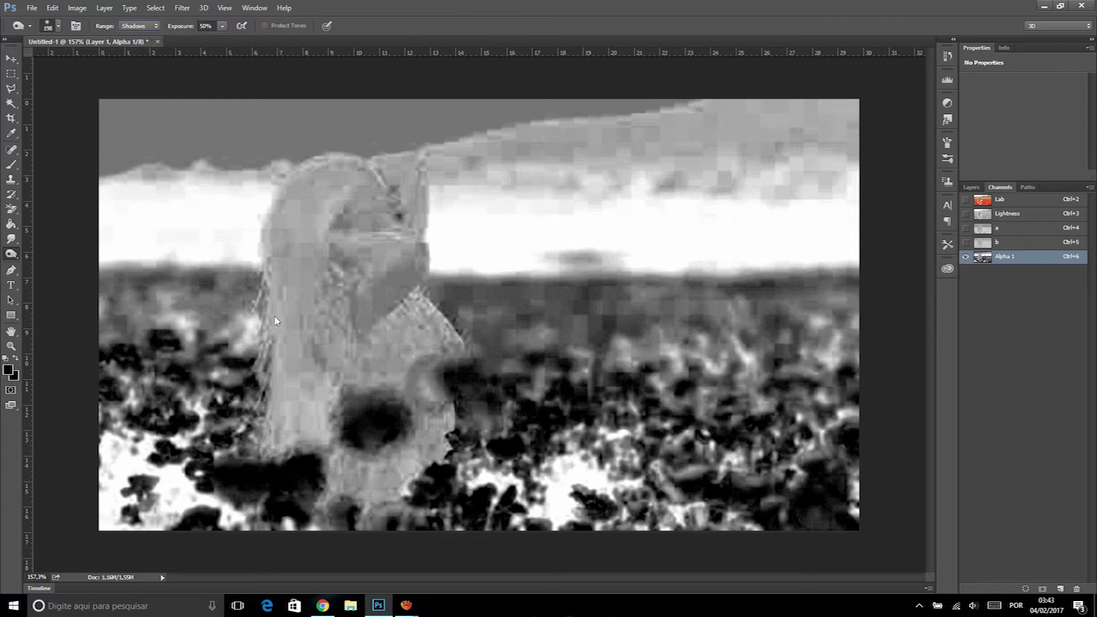
pyautogui.moveTo(524, 415)
pyautogui.mouseDown()
pyautogui.moveTo(595, 404)
pyautogui.moveTo(531, 362)
pyautogui.moveTo(571, 318)
pyautogui.moveTo(499, 300)
pyautogui.moveTo(527, 318)
pyautogui.moveTo(490, 281)
pyautogui.moveTo(746, 350)
pyautogui.moveTo(705, 431)
pyautogui.moveTo(845, 392)
pyautogui.moveTo(629, 514)
pyautogui.moveTo(514, 489)
pyautogui.moveTo(387, 543)
pyautogui.moveTo(377, 444)
pyautogui.moveTo(86, 544)
pyautogui.moveTo(191, 299)
pyautogui.moveTo(219, 296)
pyautogui.moveTo(245, 328)
pyautogui.moveTo(215, 301)
pyautogui.moveTo(137, 502)
pyautogui.moveTo(147, 380)
pyautogui.moveTo(196, 372)
pyautogui.moveTo(166, 362)
pyautogui.moveTo(132, 541)
pyautogui.moveTo(521, 519)
pyautogui.moveTo(465, 472)
pyautogui.moveTo(512, 337)
pyautogui.moveTo(807, 337)
pyautogui.moveTo(811, 478)
pyautogui.moveTo(563, 514)
pyautogui.moveTo(777, 364)
pyautogui.moveTo(632, 354)
pyautogui.moveTo(533, 485)
pyautogui.moveTo(878, 439)
pyautogui.moveTo(704, 436)
pyautogui.moveTo(661, 367)
pyautogui.moveTo(533, 323)
pyautogui.moveTo(484, 271)
pyautogui.moveTo(580, 293)
pyautogui.moveTo(793, 478)
pyautogui.moveTo(617, 534)
pyautogui.moveTo(168, 552)
pyautogui.moveTo(190, 318)
pyautogui.moveTo(186, 325)
pyautogui.mouseUp()
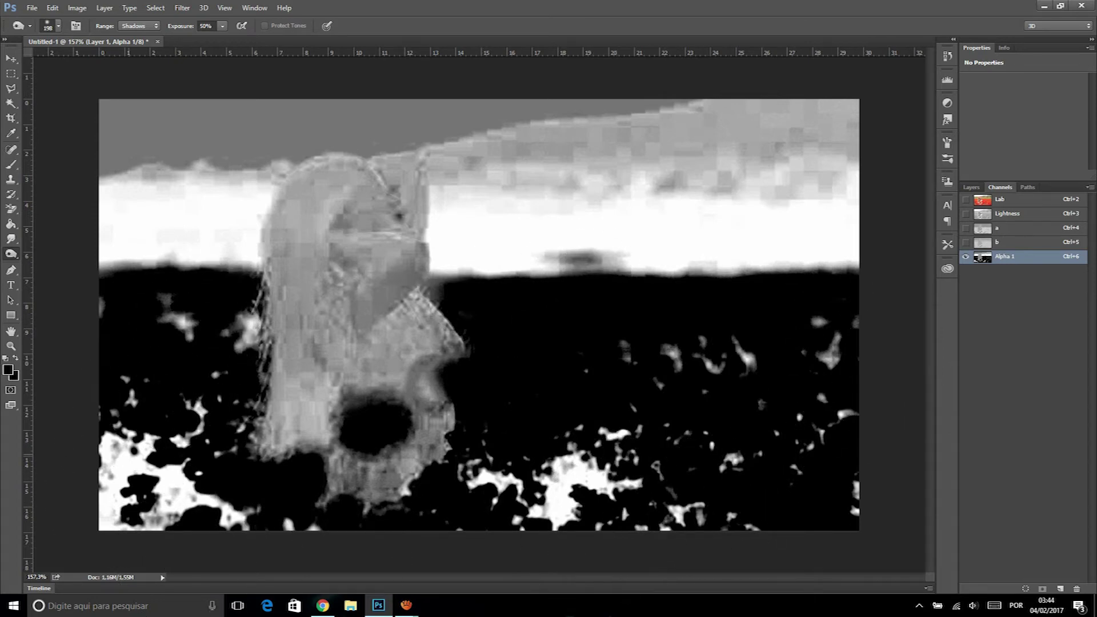
pyautogui.click(10, 165)
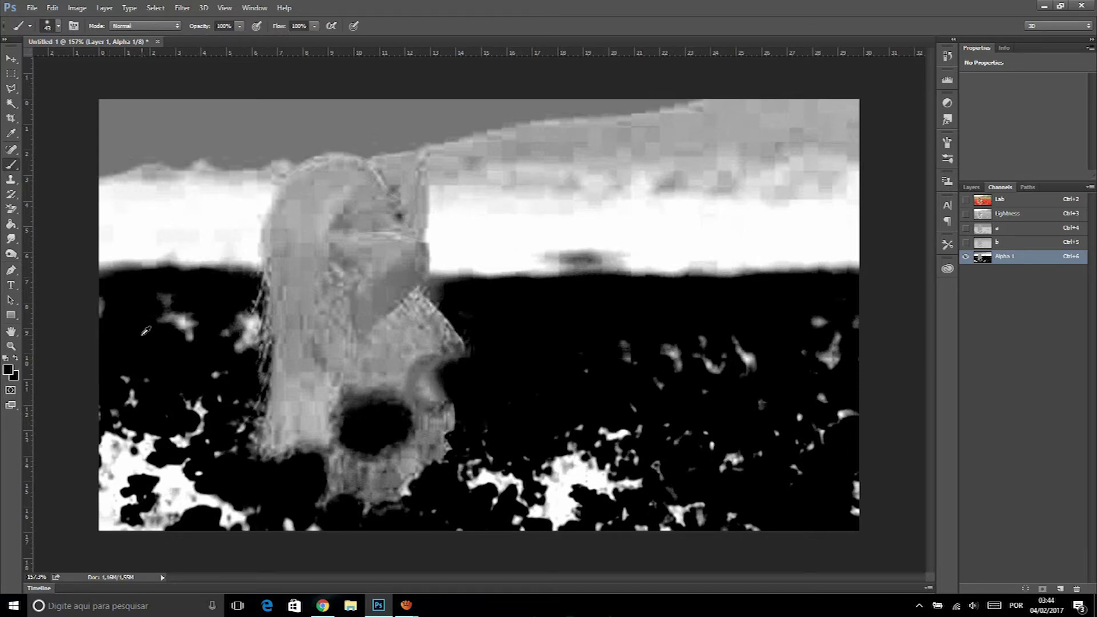
# Brush black over stray white specks across Alpha 1's poppy field, left, bottom and right
pyautogui.moveTo(188, 317)
pyautogui.mouseDown()
pyautogui.moveTo(175, 324)
pyautogui.moveTo(91, 298)
pyautogui.moveTo(225, 303)
pyautogui.moveTo(246, 331)
pyautogui.moveTo(245, 318)
pyautogui.moveTo(209, 420)
pyautogui.moveTo(240, 397)
pyautogui.moveTo(183, 440)
pyautogui.moveTo(279, 524)
pyautogui.moveTo(314, 521)
pyautogui.moveTo(171, 514)
pyautogui.moveTo(149, 474)
pyautogui.moveTo(158, 420)
pyautogui.moveTo(184, 403)
pyautogui.moveTo(137, 400)
pyautogui.moveTo(106, 371)
pyautogui.moveTo(107, 463)
pyautogui.moveTo(127, 384)
pyautogui.moveTo(152, 490)
pyautogui.moveTo(146, 520)
pyautogui.moveTo(181, 527)
pyautogui.mouseUp()
pyautogui.moveTo(428, 514)
pyautogui.mouseDown()
pyautogui.moveTo(423, 501)
pyautogui.moveTo(485, 472)
pyautogui.moveTo(480, 451)
pyautogui.moveTo(533, 523)
pyautogui.moveTo(534, 487)
pyautogui.moveTo(521, 492)
pyautogui.moveTo(597, 457)
pyautogui.moveTo(525, 516)
pyautogui.moveTo(619, 502)
pyautogui.moveTo(627, 429)
pyautogui.moveTo(575, 448)
pyautogui.moveTo(645, 361)
pyautogui.mouseUp()
pyautogui.moveTo(706, 545)
pyautogui.mouseDown()
pyautogui.moveTo(632, 494)
pyautogui.moveTo(637, 521)
pyautogui.mouseUp()
pyautogui.moveTo(867, 445)
pyautogui.mouseDown()
pyautogui.moveTo(844, 367)
pyautogui.moveTo(854, 324)
pyautogui.moveTo(842, 315)
pyautogui.mouseUp()
pyautogui.moveTo(740, 341)
pyautogui.mouseDown()
pyautogui.moveTo(752, 362)
pyautogui.moveTo(667, 355)
pyautogui.mouseUp()
pyautogui.moveTo(663, 438)
pyautogui.mouseDown()
pyautogui.moveTo(722, 457)
pyautogui.moveTo(792, 402)
pyautogui.moveTo(843, 406)
pyautogui.mouseUp()
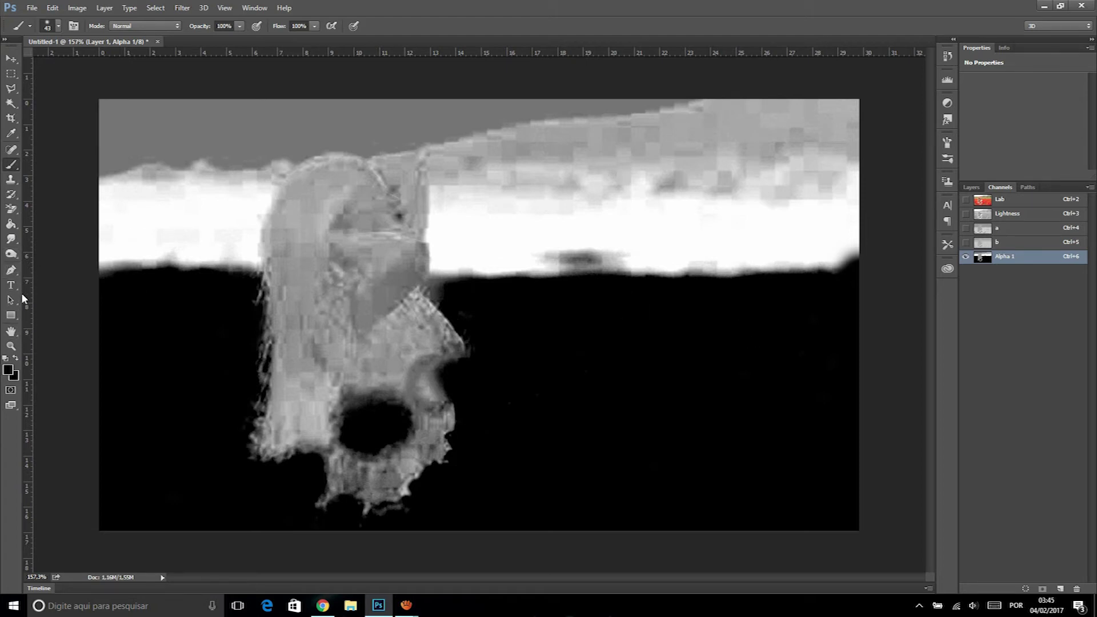
pyautogui.click(11, 257)
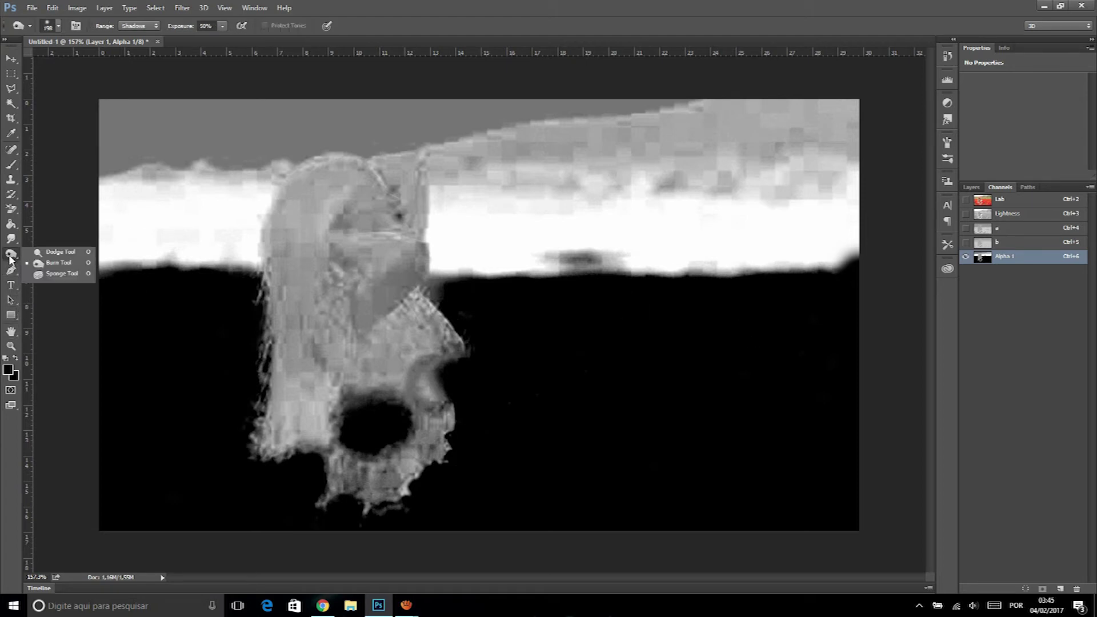
# Set the Dodge tool to Midtones range with a 123 px brush
pyautogui.click(56, 253)
pyautogui.click(139, 26)
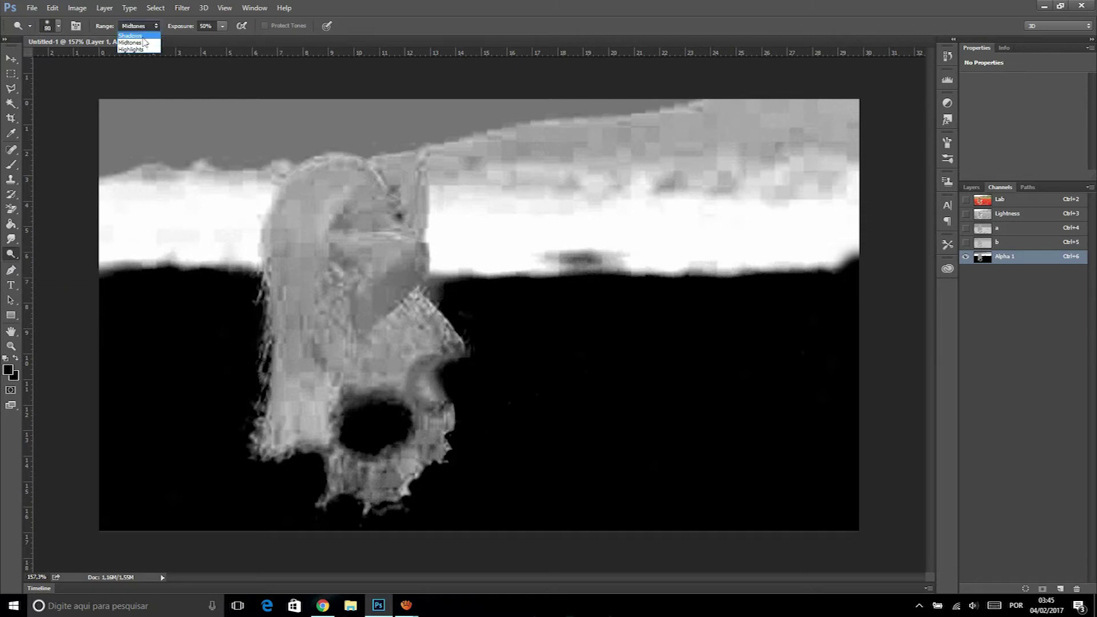
pyautogui.click(137, 41)
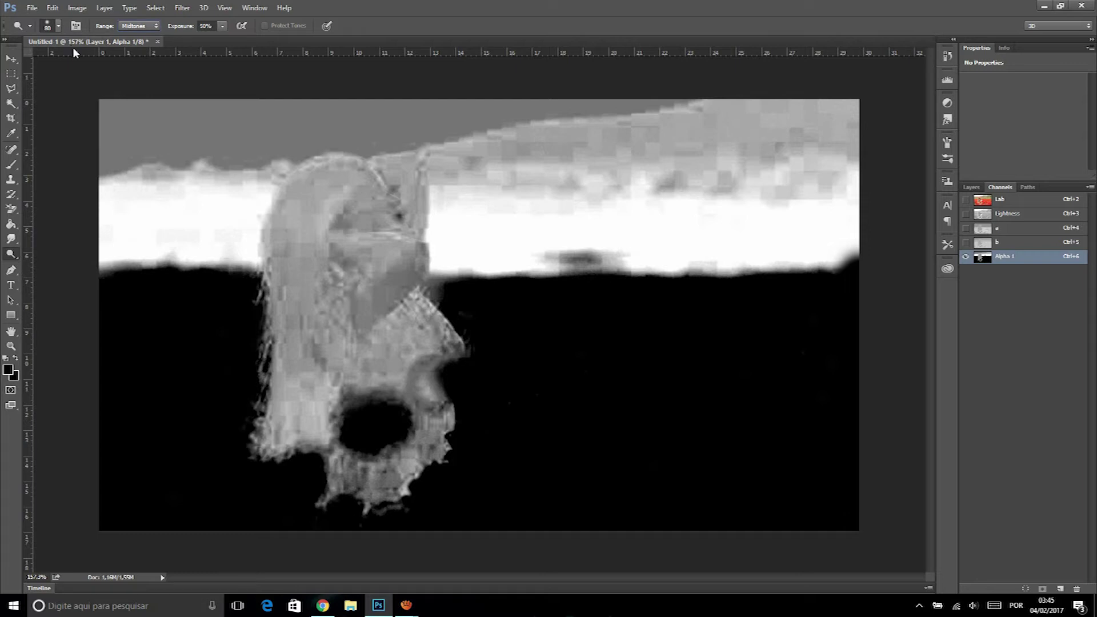
pyautogui.click(59, 26)
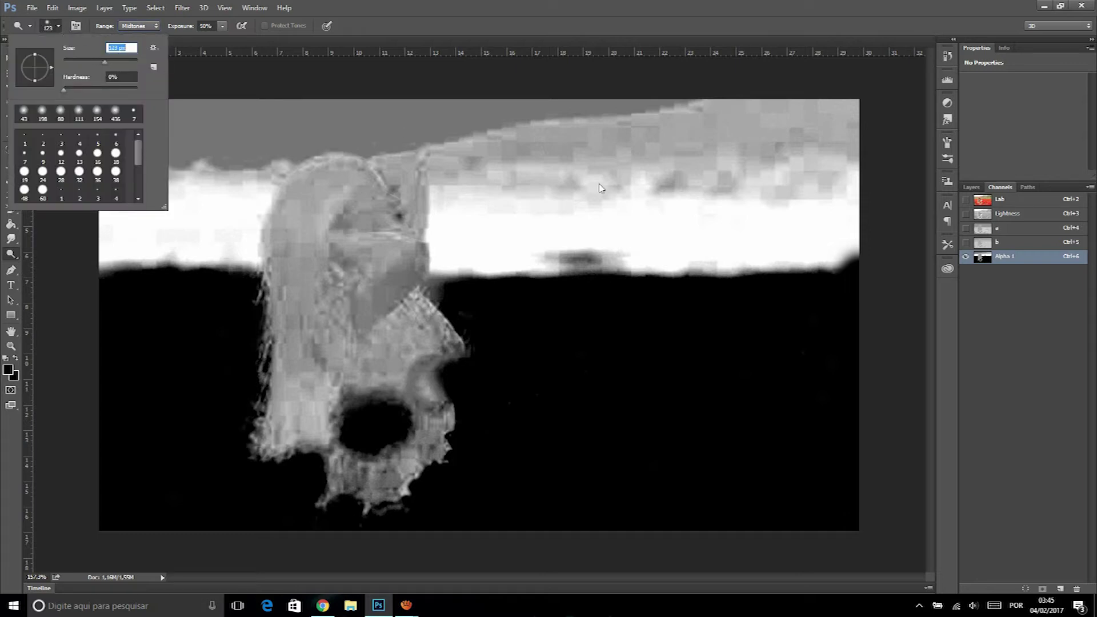
pyautogui.press('Return')
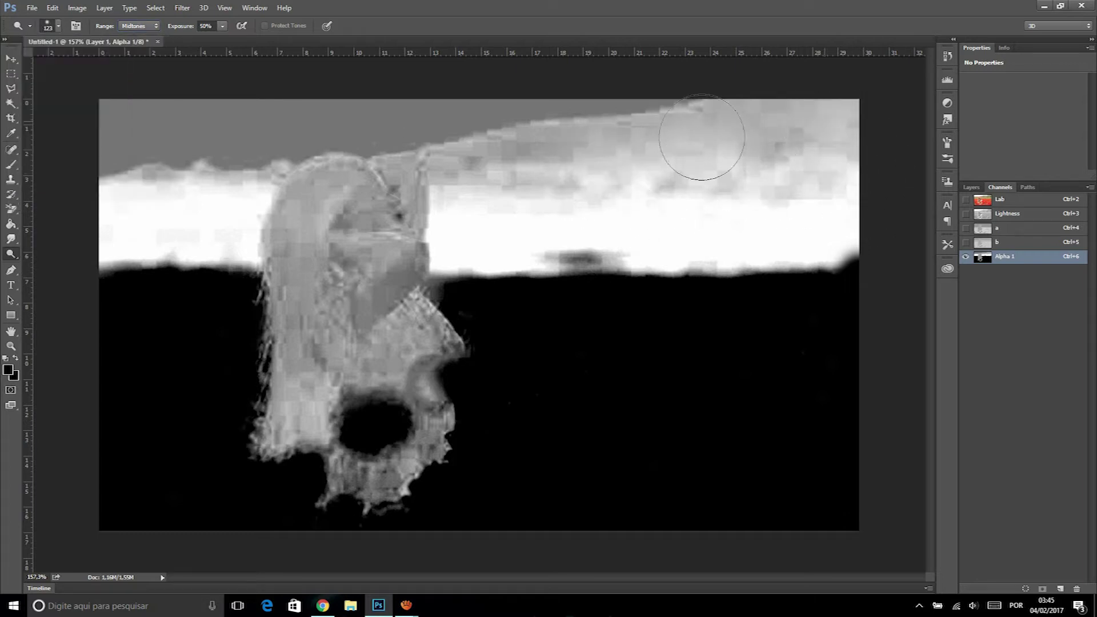
# Dodge Alpha 1's grey sky and the figure's hair and face, then reselect the Lab composite
pyautogui.moveTo(622, 211)
pyautogui.mouseDown()
pyautogui.moveTo(563, 152)
pyautogui.moveTo(492, 128)
pyautogui.moveTo(551, 110)
pyautogui.moveTo(360, 143)
pyautogui.moveTo(320, 252)
pyautogui.moveTo(320, 410)
pyautogui.moveTo(354, 308)
pyautogui.moveTo(423, 354)
pyautogui.moveTo(400, 183)
pyautogui.moveTo(210, 191)
pyautogui.moveTo(110, 142)
pyautogui.moveTo(514, 74)
pyautogui.moveTo(428, 102)
pyautogui.mouseUp()
pyautogui.moveTo(818, 121); pyautogui.dragTo(571, 228)
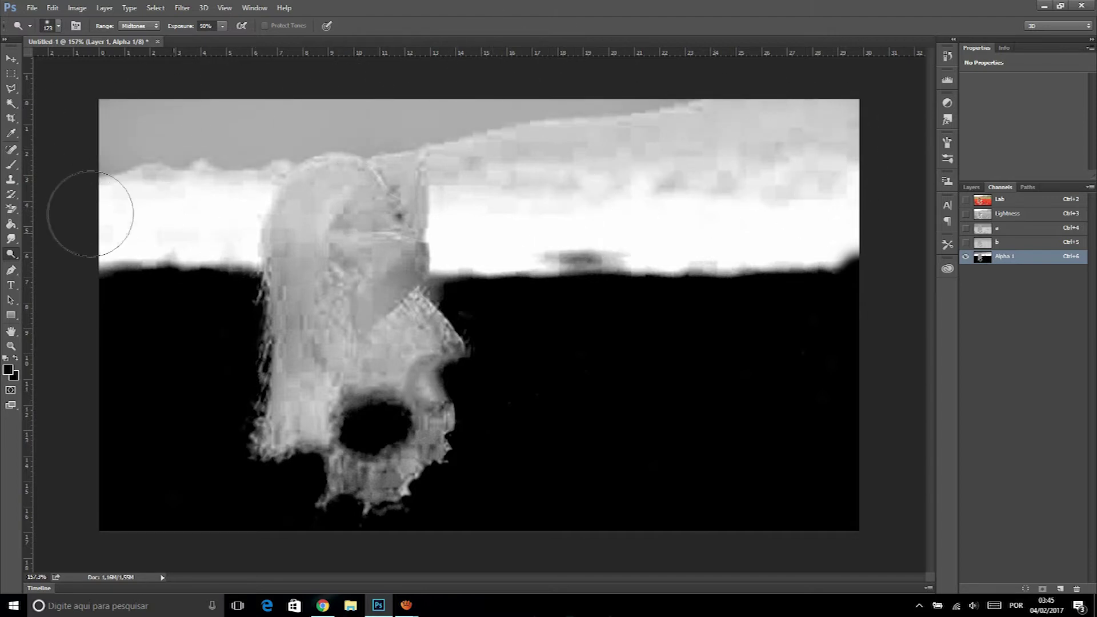
pyautogui.moveTo(85, 184)
pyautogui.mouseDown()
pyautogui.moveTo(252, 127)
pyautogui.moveTo(108, 175)
pyautogui.moveTo(489, 97)
pyautogui.moveTo(441, 177)
pyautogui.moveTo(619, 122)
pyautogui.moveTo(662, 168)
pyautogui.mouseUp()
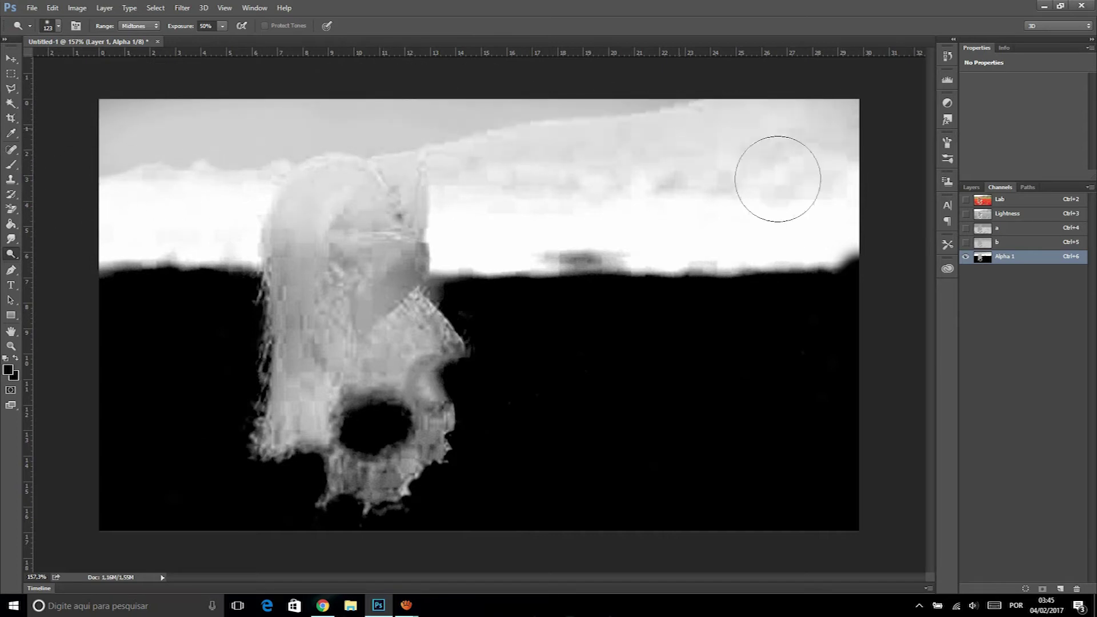
pyautogui.moveTo(385, 221)
pyautogui.mouseDown()
pyautogui.moveTo(367, 282)
pyautogui.moveTo(322, 260)
pyautogui.moveTo(320, 349)
pyautogui.moveTo(441, 367)
pyautogui.moveTo(403, 428)
pyautogui.moveTo(425, 366)
pyautogui.mouseUp()
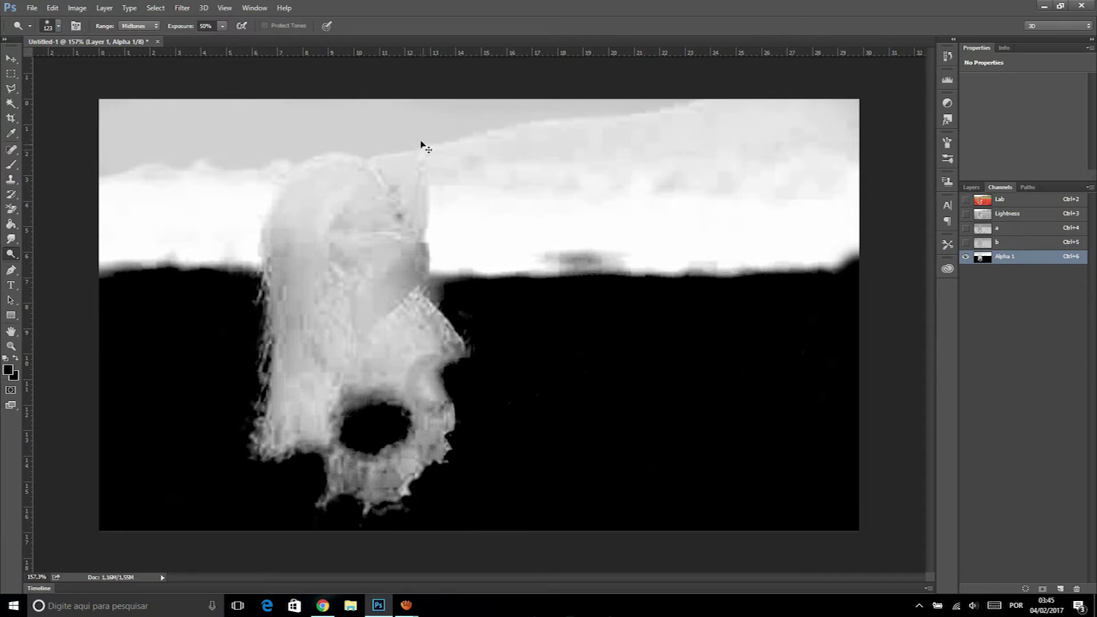
pyautogui.moveTo(366, 228)
pyautogui.mouseDown()
pyautogui.moveTo(318, 294)
pyautogui.moveTo(392, 221)
pyautogui.moveTo(366, 268)
pyautogui.moveTo(358, 242)
pyautogui.mouseUp()
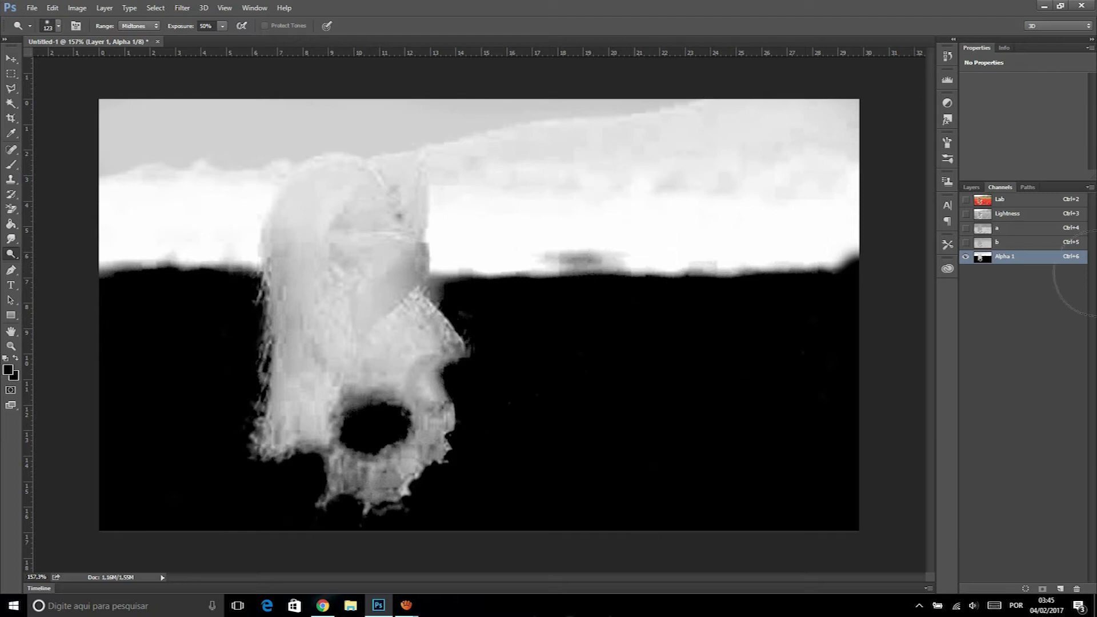
pyautogui.click(1019, 201)
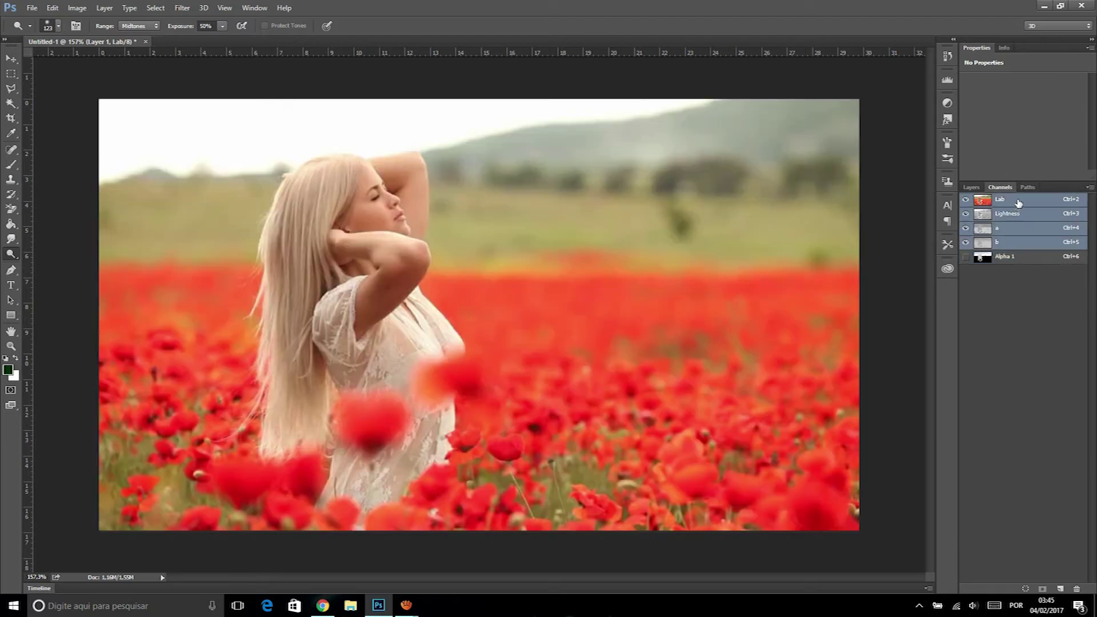
# Load Alpha 1 as an inverted selection via Load Selection
pyautogui.click(156, 8)
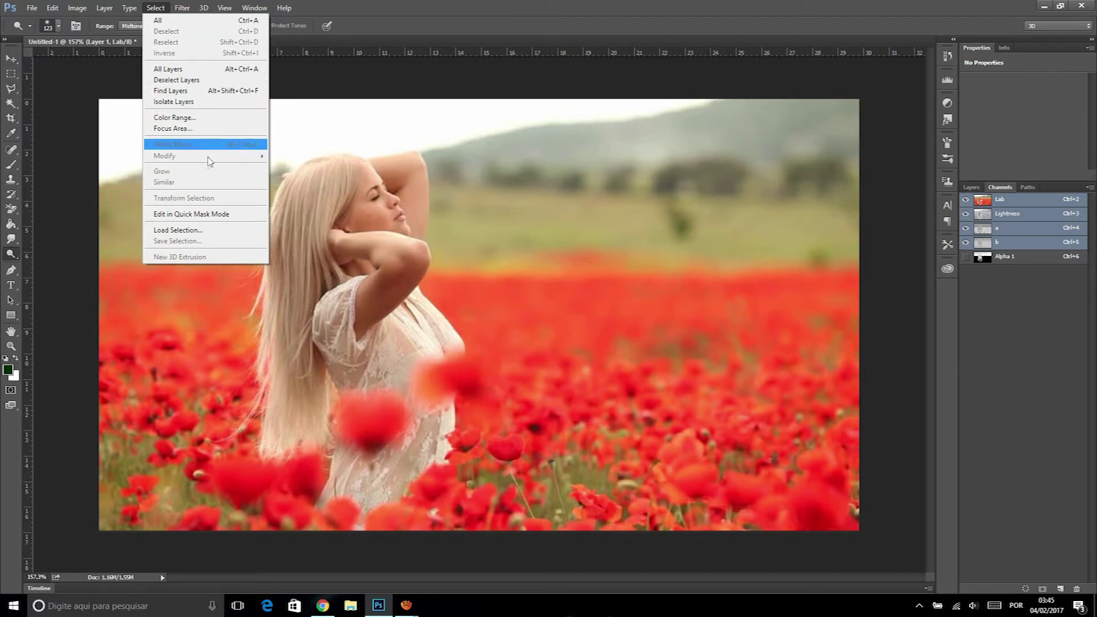
pyautogui.click(195, 232)
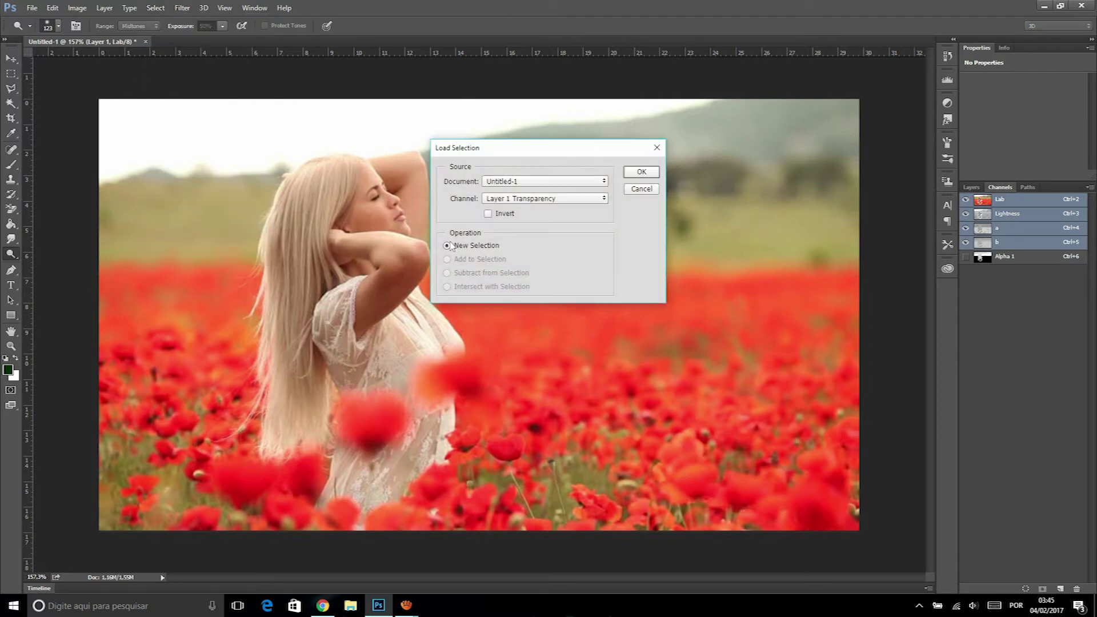
pyautogui.click(510, 199)
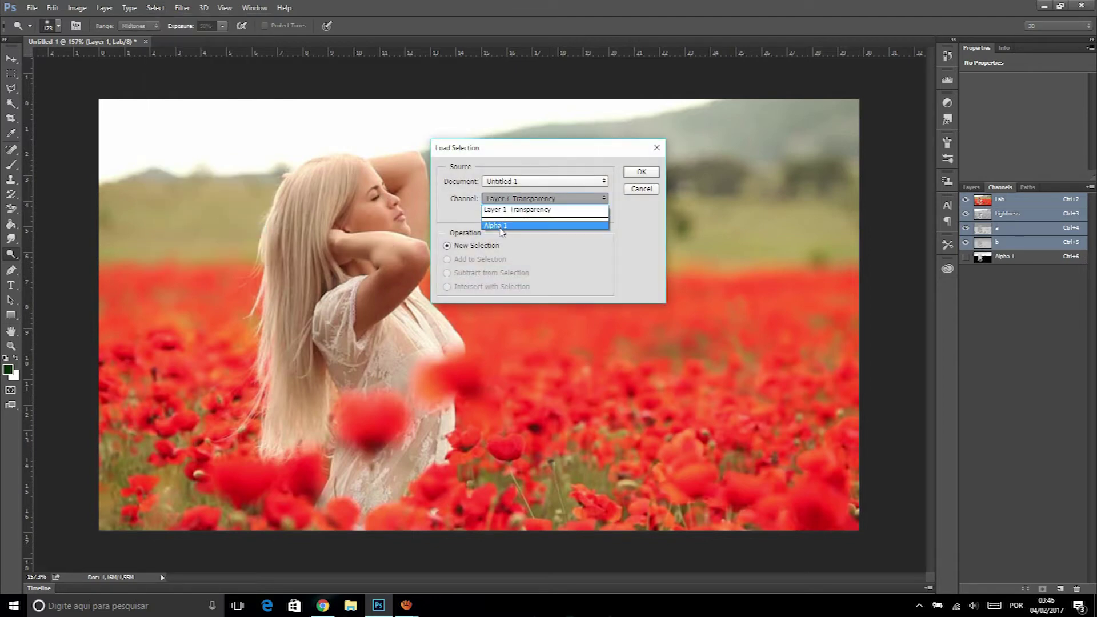
pyautogui.click(501, 227)
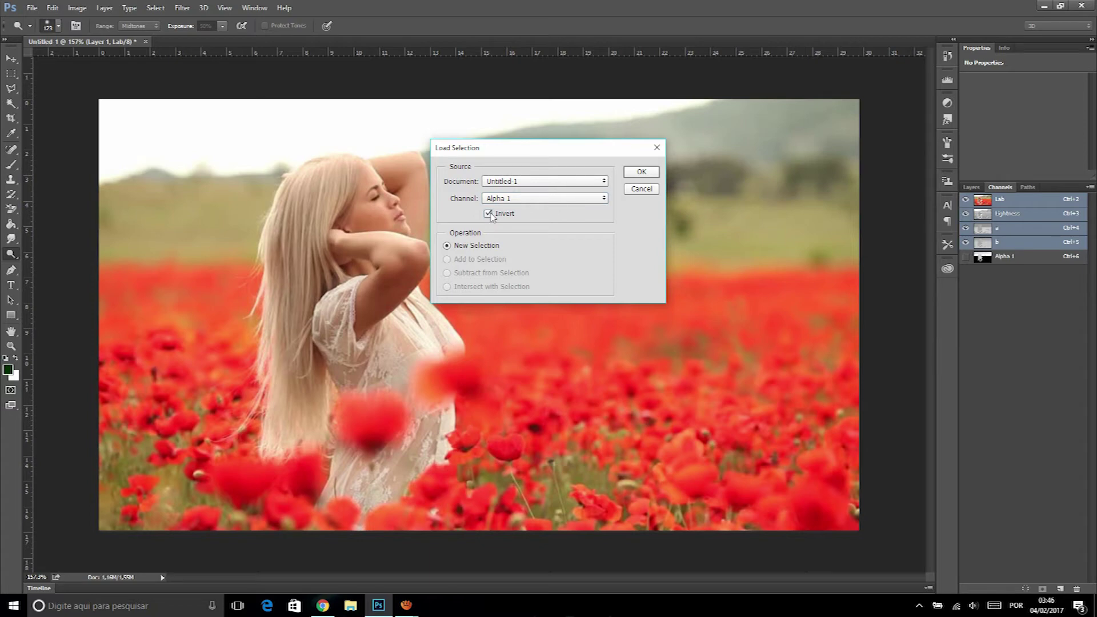
pyautogui.click(649, 177)
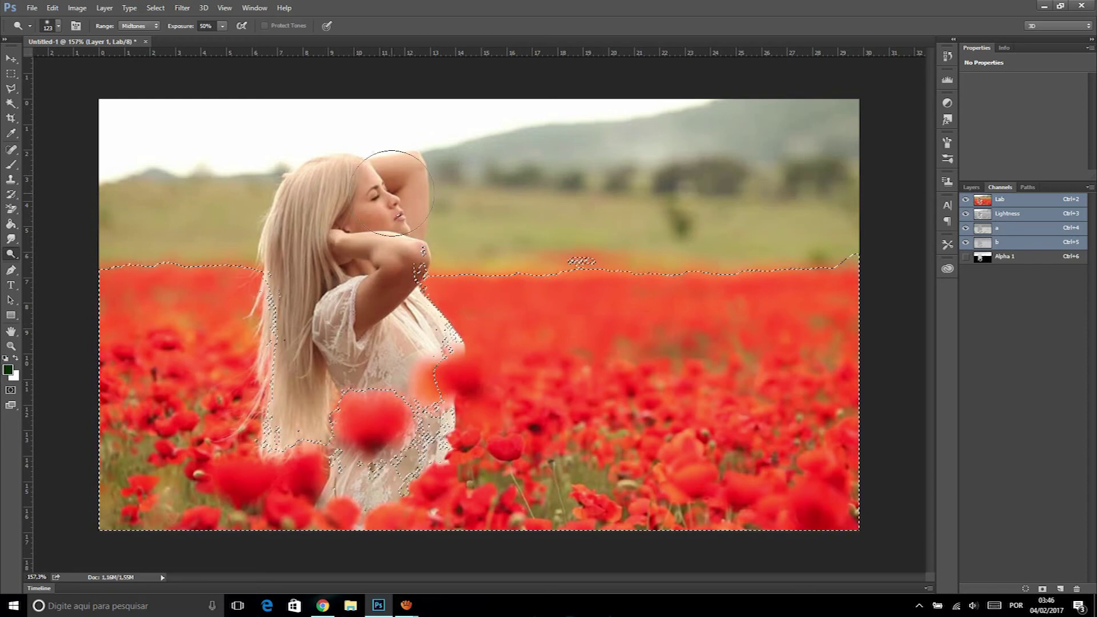
# Zoom to the elbow and trim stray selection specks beside it with elliptical marquees
pyautogui.scroll(3, 403, 232)
pyautogui.scroll(2, 419, 296)
pyautogui.scroll(2, 419, 295)
pyautogui.scroll(1, 418, 295)
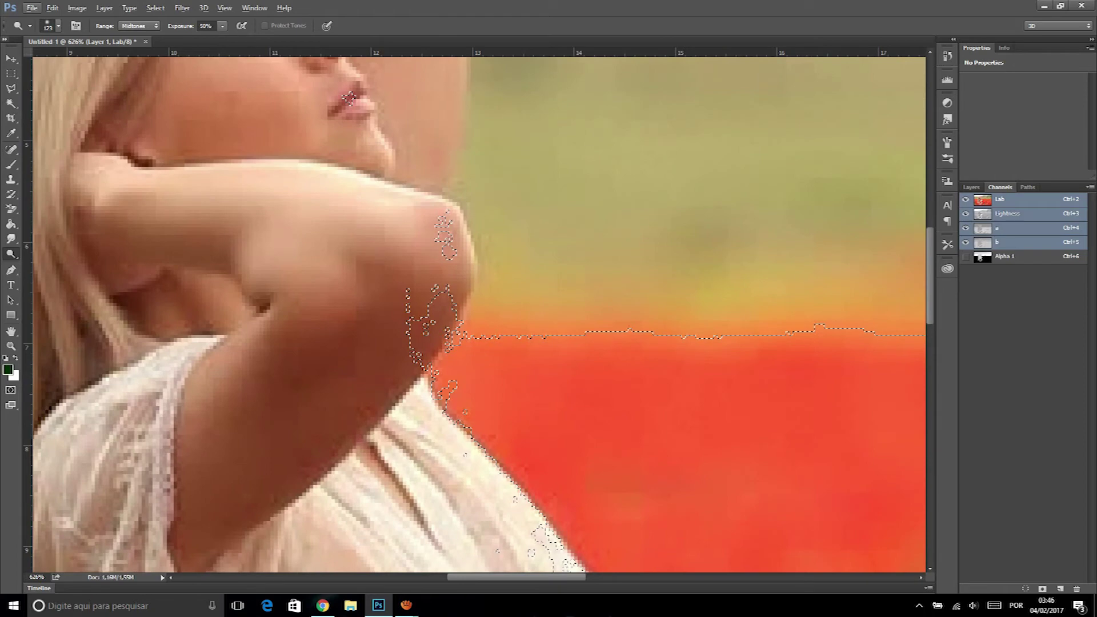
pyautogui.click(10, 75)
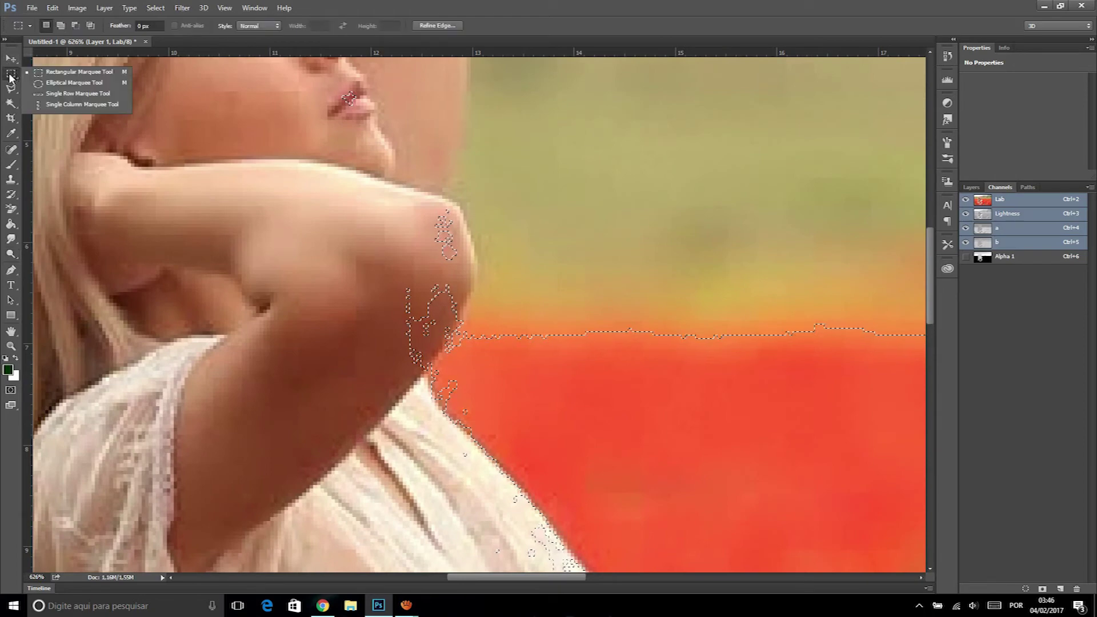
pyautogui.click(68, 84)
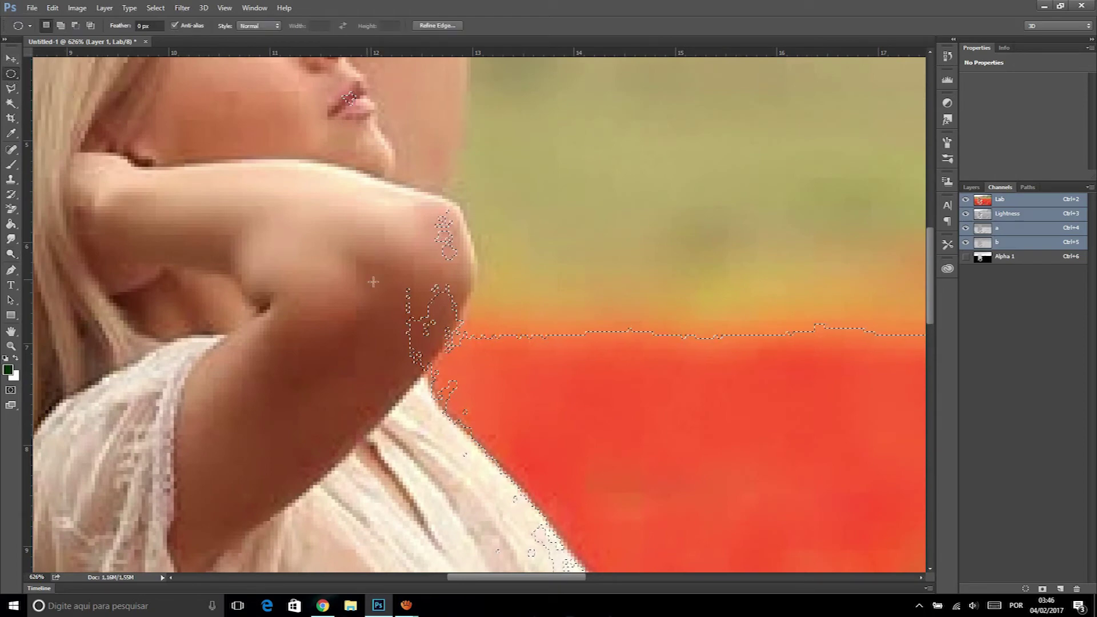
pyautogui.press('shift')
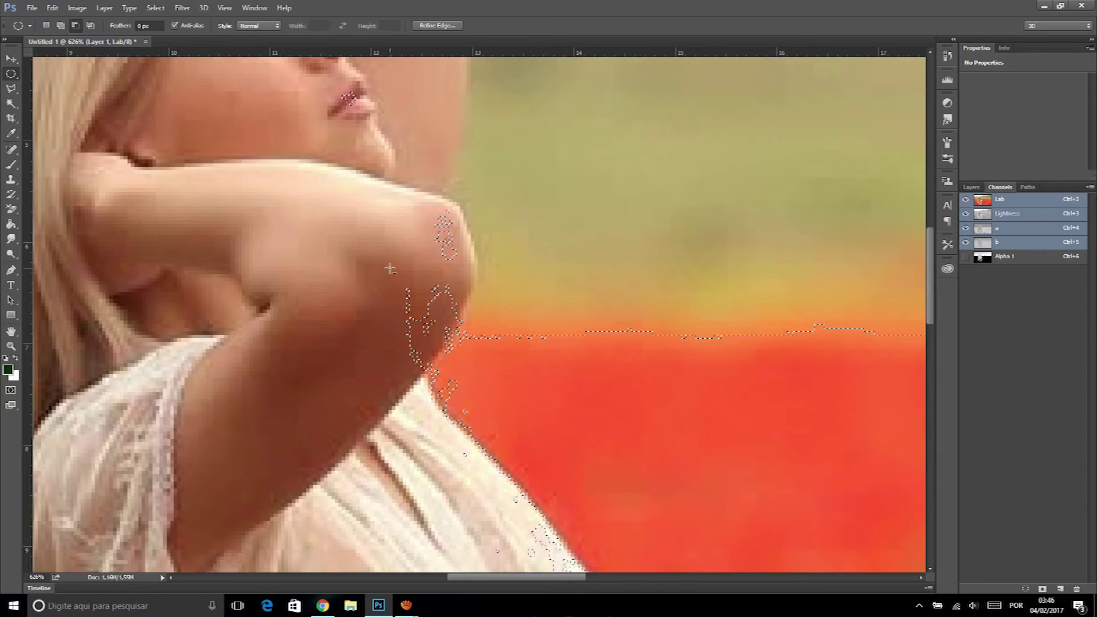
pyautogui.moveTo(391, 268); pyautogui.dragTo(435, 368)
pyautogui.moveTo(430, 212)
pyautogui.mouseDown()
pyautogui.moveTo(457, 269)
pyautogui.moveTo(428, 293)
pyautogui.moveTo(464, 335)
pyautogui.mouseUp()
pyautogui.moveTo(392, 299)
pyautogui.mouseDown()
pyautogui.moveTo(428, 373)
pyautogui.moveTo(431, 344)
pyautogui.moveTo(452, 339)
pyautogui.mouseUp()
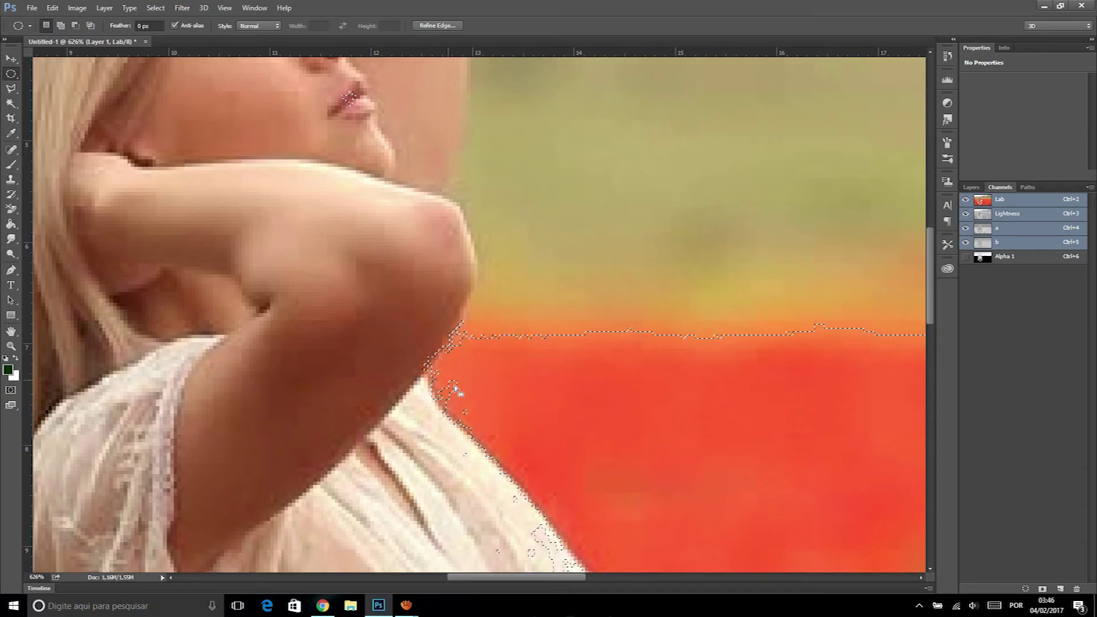
# Add small ellipses to fill gaps and merge selection islands at the elbow
pyautogui.press('shift')
pyautogui.moveTo(482, 362); pyautogui.dragTo(414, 378)
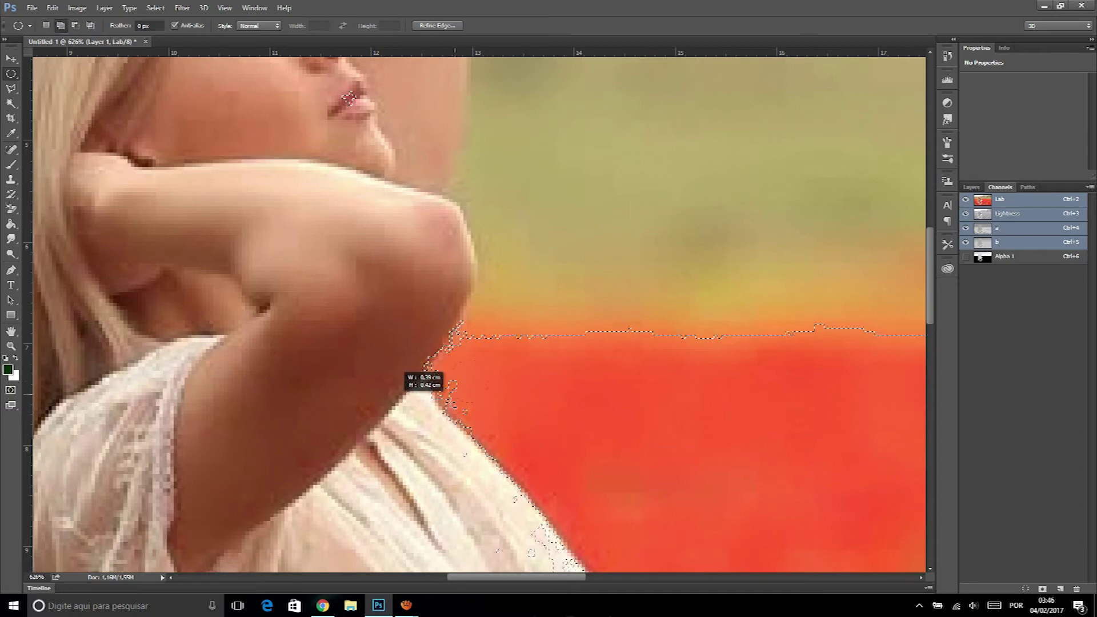
pyautogui.moveTo(460, 409); pyautogui.dragTo(439, 394)
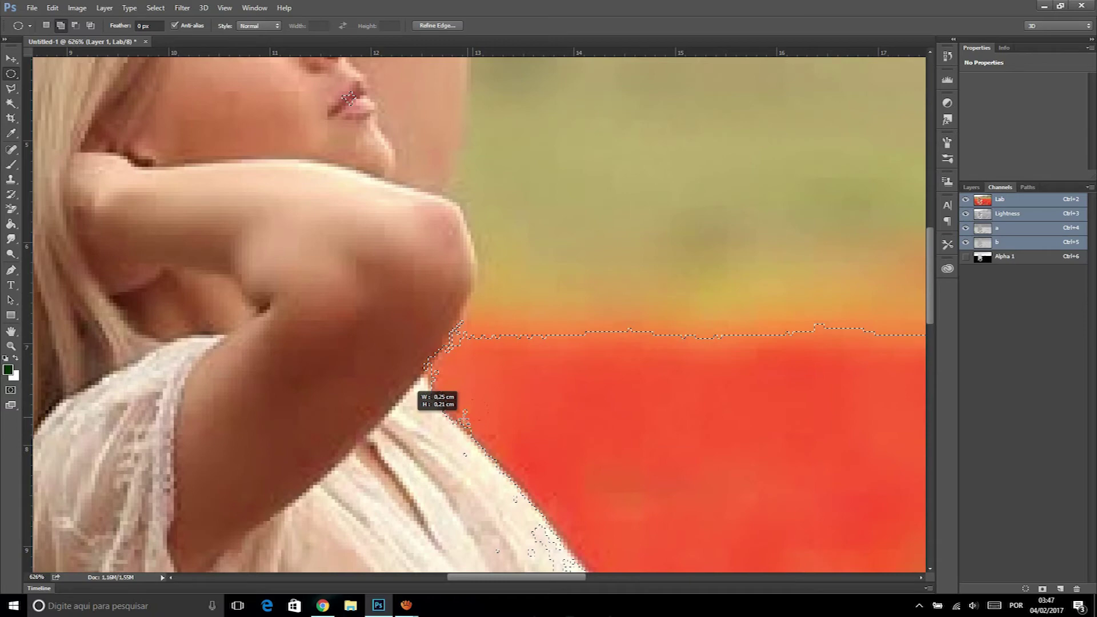
pyautogui.moveTo(437, 393); pyautogui.dragTo(446, 397)
pyautogui.scroll(-2, 425, 333)
pyautogui.scroll(1, 424, 333)
pyautogui.scroll(1, 436, 337)
pyautogui.moveTo(460, 364)
pyautogui.mouseDown()
pyautogui.moveTo(439, 334)
pyautogui.moveTo(455, 322)
pyautogui.mouseUp()
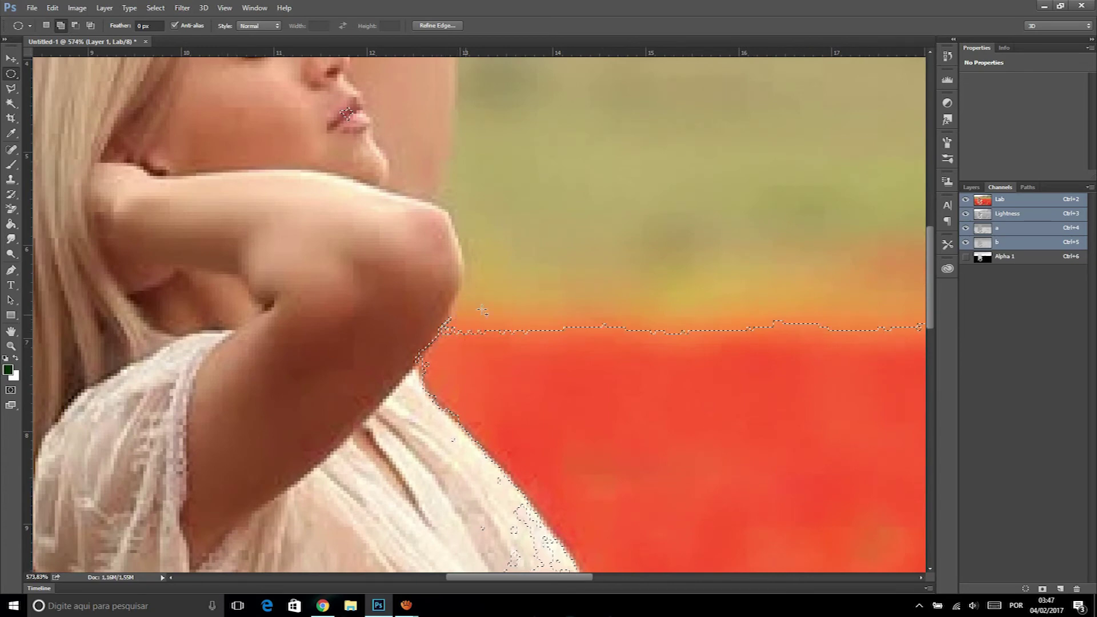
pyautogui.scroll(-3, 501, 302)
pyautogui.scroll(-2, 725, 294)
pyautogui.scroll(-1, 663, 294)
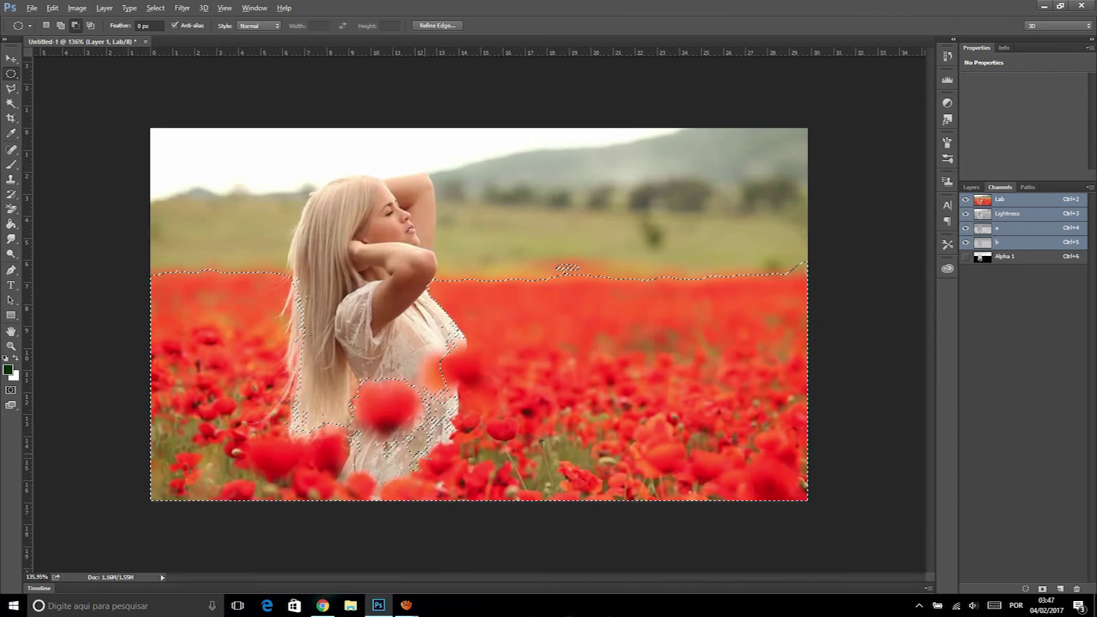
# Patch the selection near the hair with one more ellipse, then show the Adjustments panel
pyautogui.scroll(1, 677, 293)
pyautogui.scroll(-1, 479, 314)
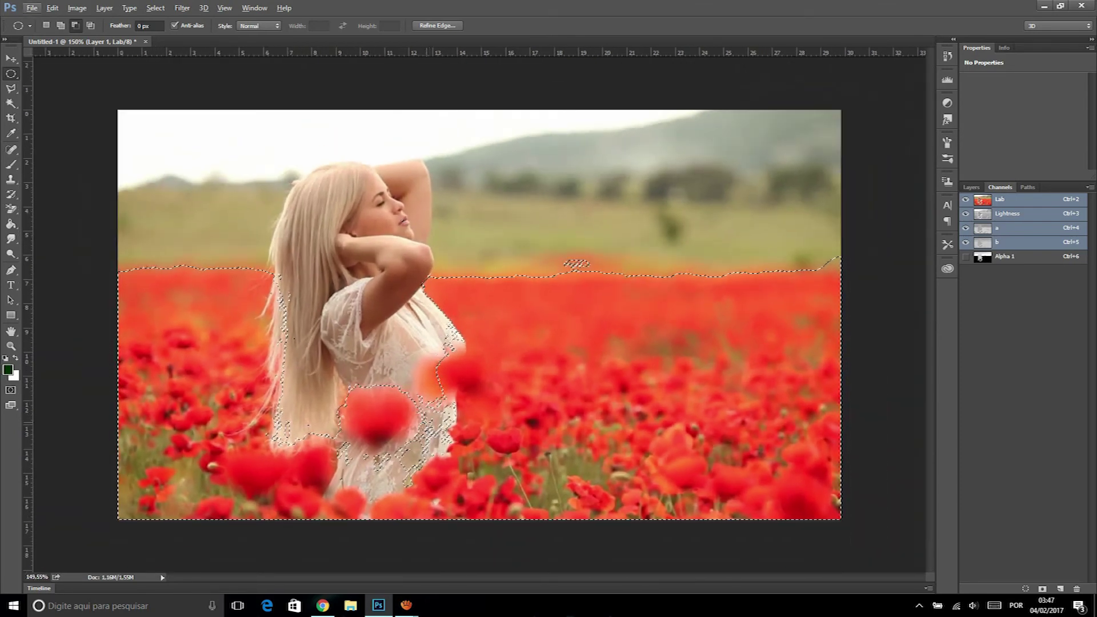
pyautogui.scroll(2, 338, 319)
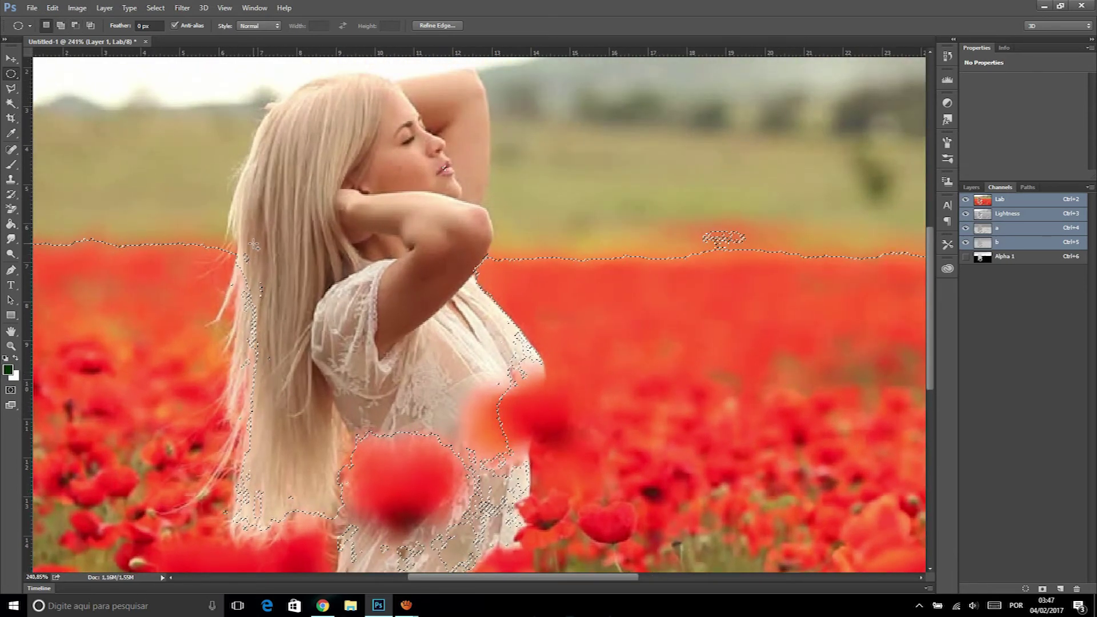
pyautogui.moveTo(254, 247); pyautogui.dragTo(260, 307)
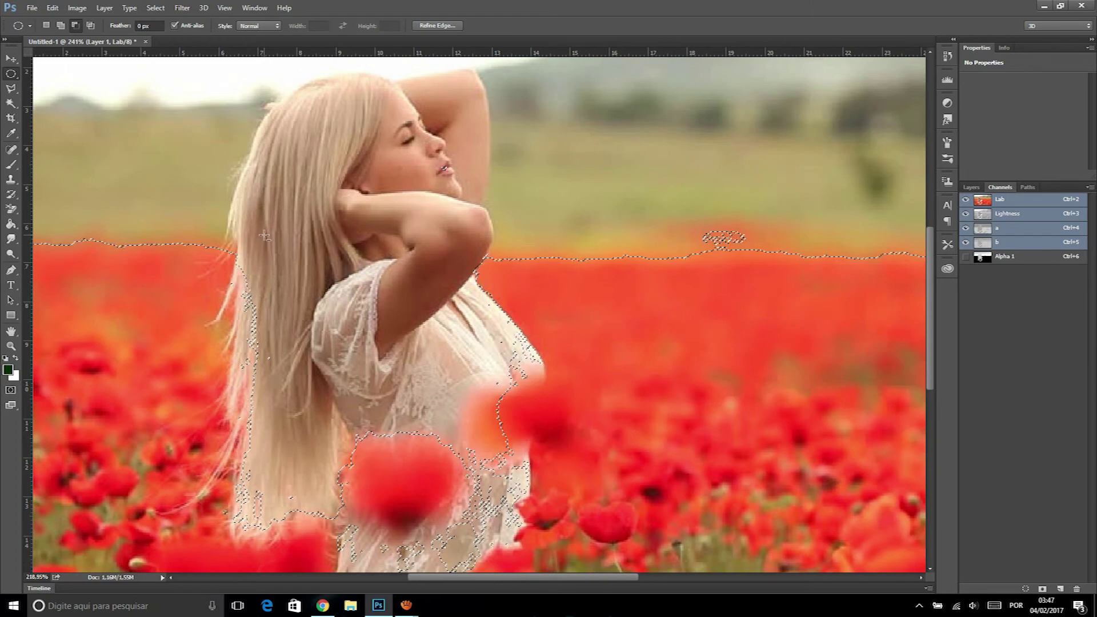
pyautogui.scroll(-3, 264, 236)
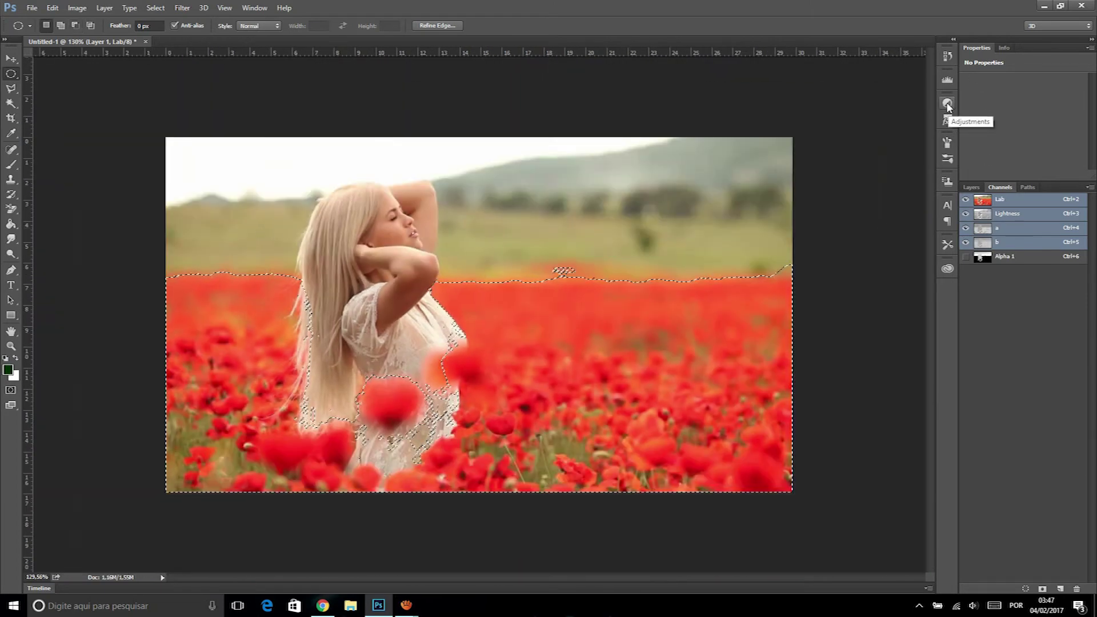
pyautogui.click(255, 8)
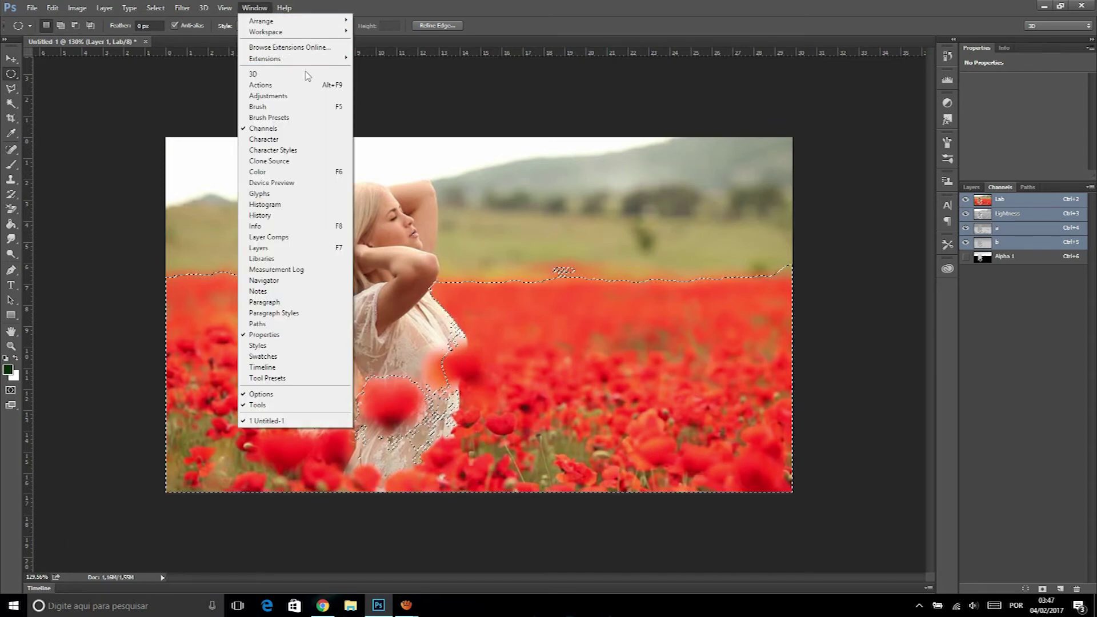
pyautogui.click(947, 104)
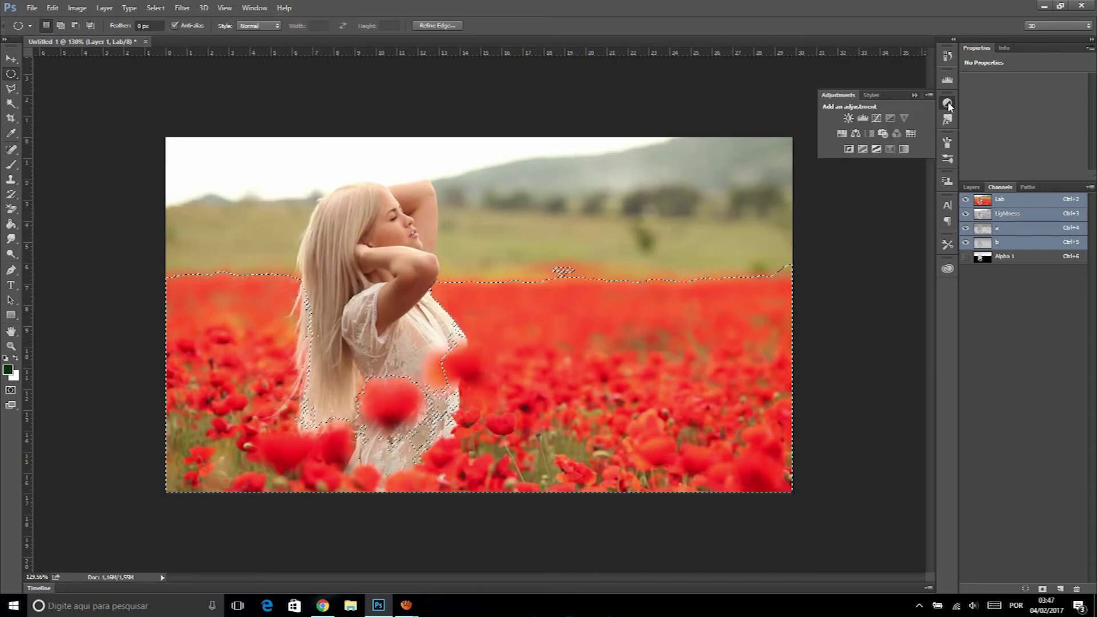
# Add a Hue/Saturation layer on the selection with Hue -46, Saturation +1, Lightness -9
pyautogui.click(843, 136)
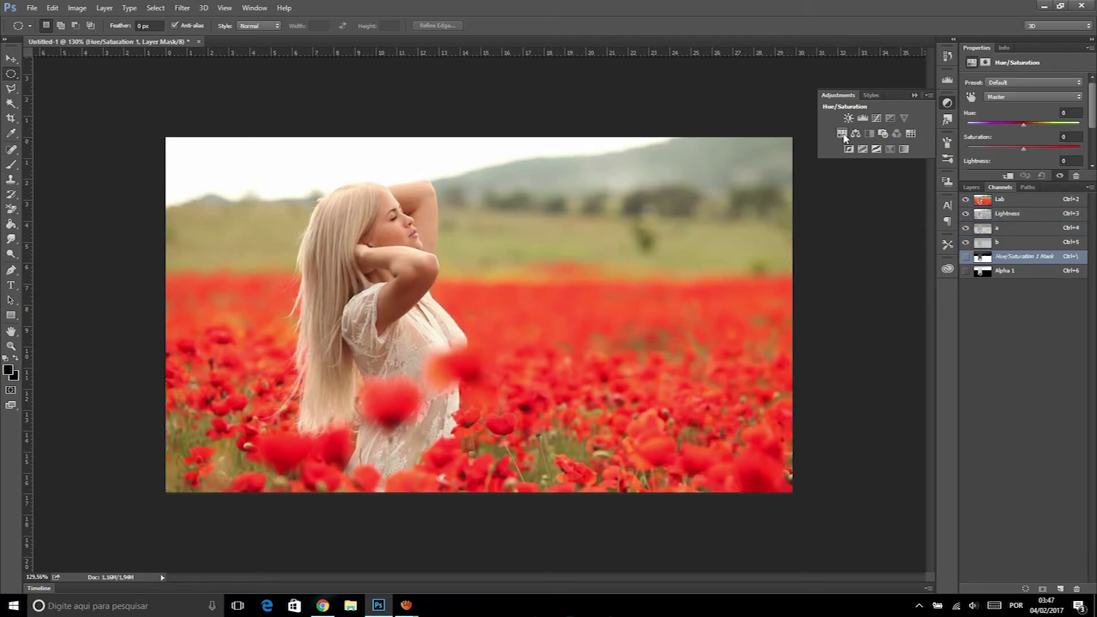
pyautogui.moveTo(1024, 123)
pyautogui.mouseDown()
pyautogui.moveTo(982, 126)
pyautogui.moveTo(1053, 122)
pyautogui.moveTo(976, 122)
pyautogui.moveTo(997, 123)
pyautogui.mouseUp()
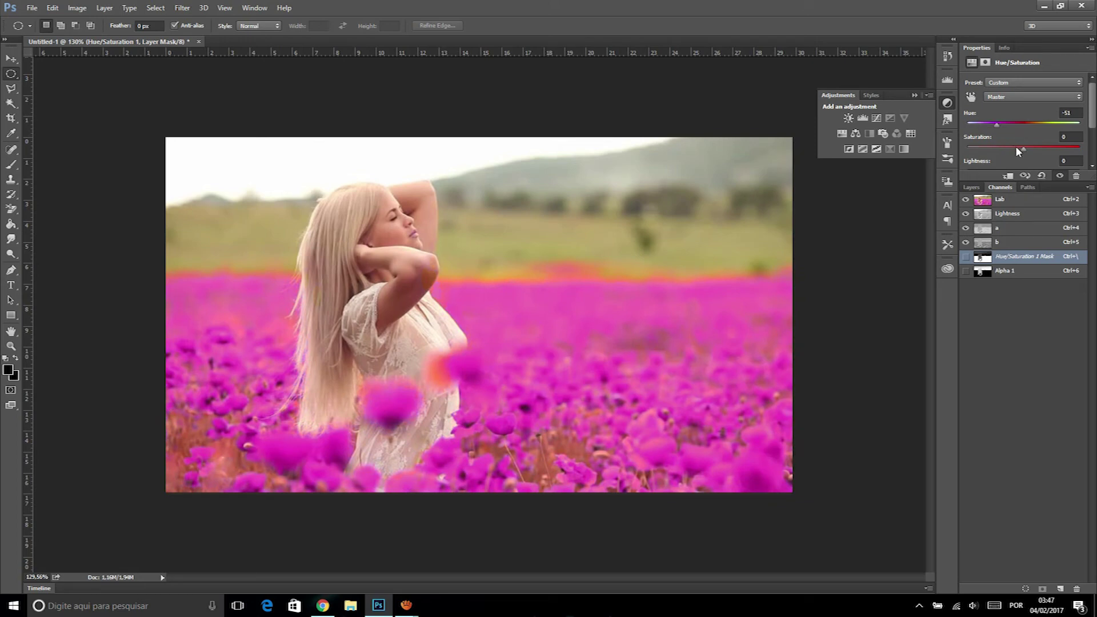
pyautogui.moveTo(1018, 148)
pyautogui.mouseDown()
pyautogui.moveTo(1063, 148)
pyautogui.moveTo(973, 148)
pyautogui.moveTo(1031, 149)
pyautogui.mouseUp()
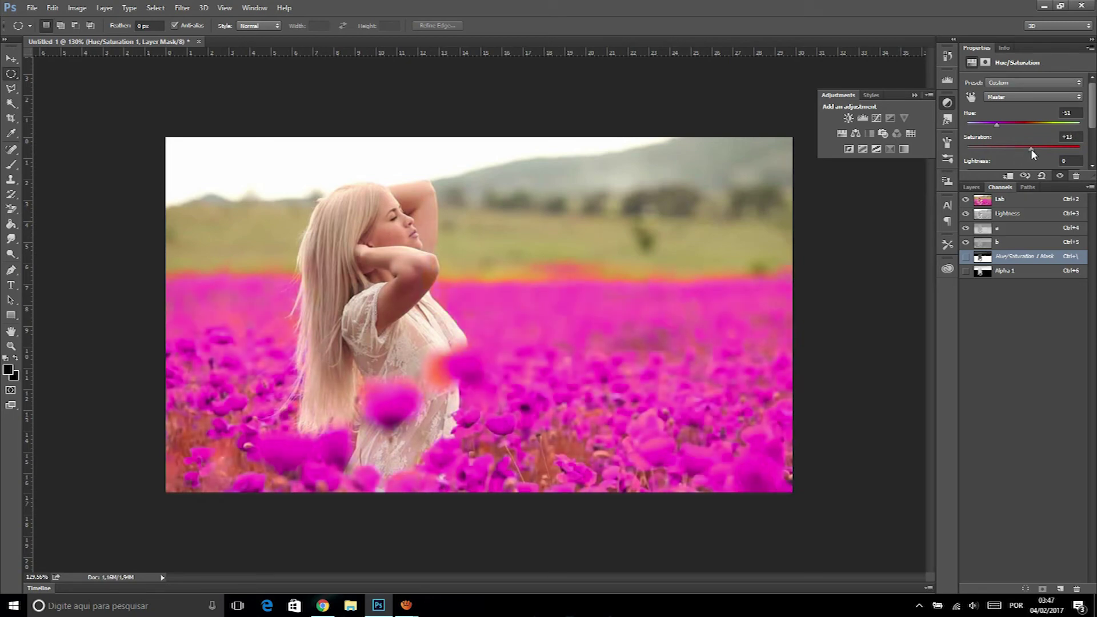
pyautogui.scroll(-2, 1022, 126)
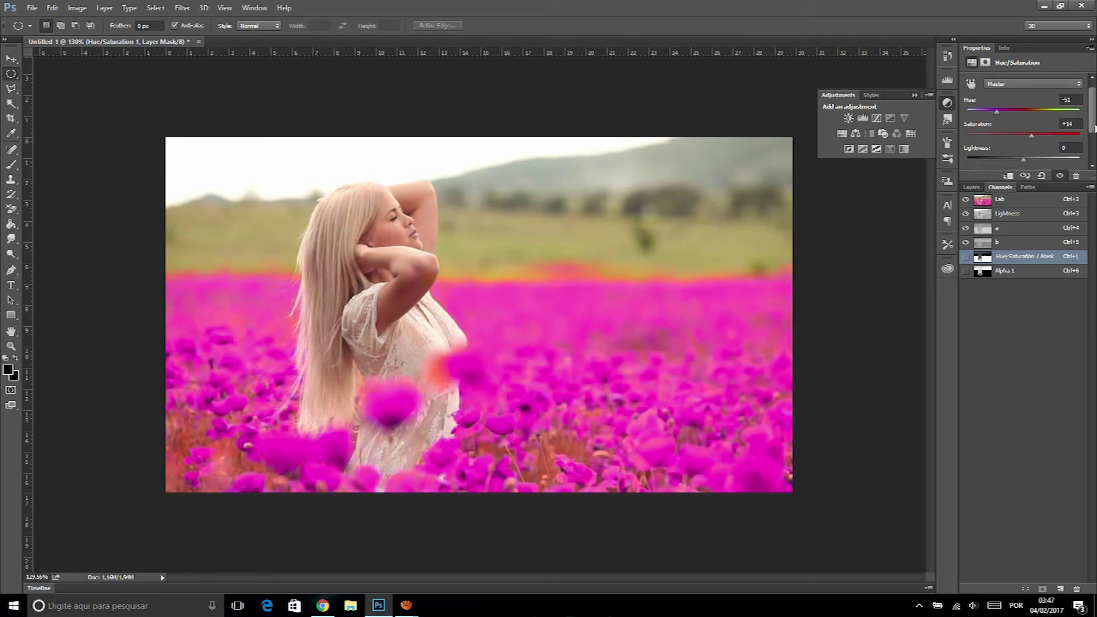
pyautogui.moveTo(1022, 149)
pyautogui.mouseDown()
pyautogui.moveTo(979, 149)
pyautogui.moveTo(1048, 148)
pyautogui.moveTo(1019, 152)
pyautogui.mouseUp()
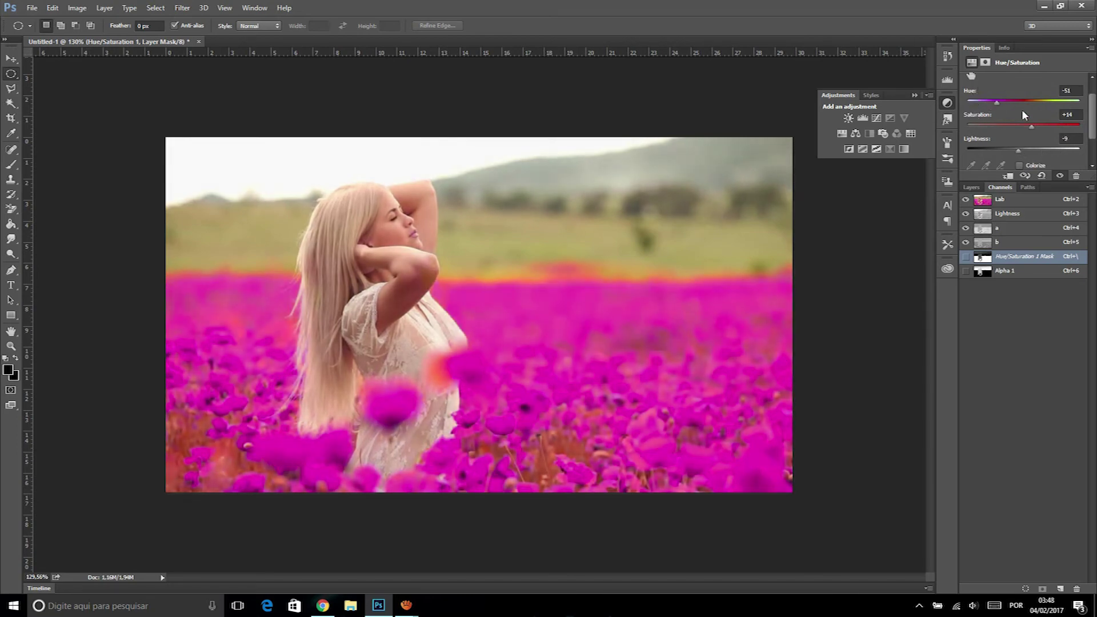
pyautogui.moveTo(1028, 128); pyautogui.dragTo(1023, 130)
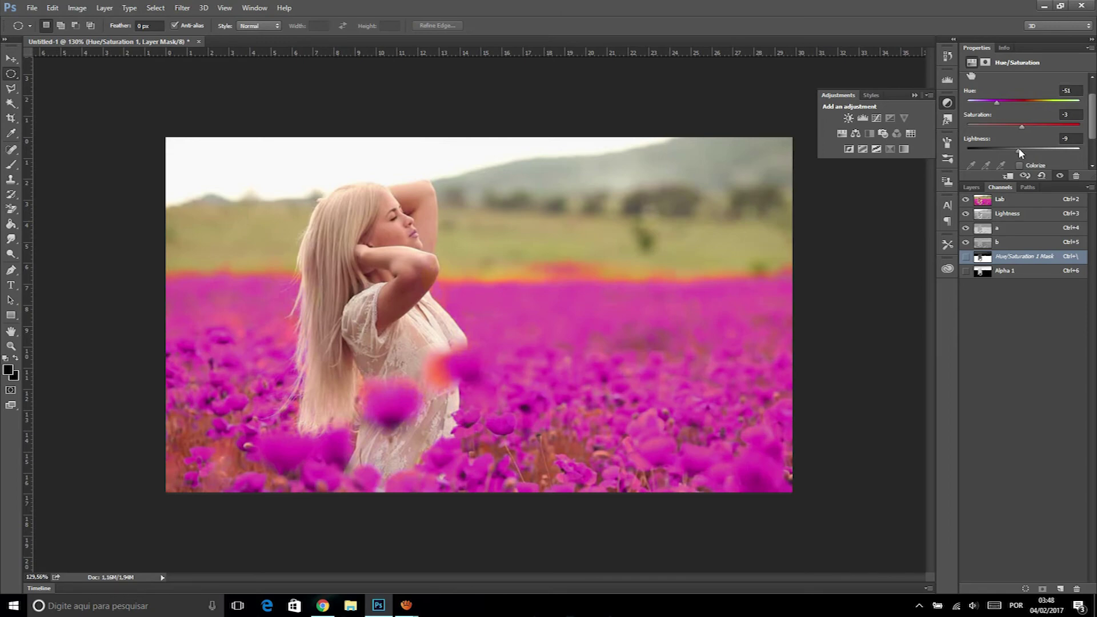
pyautogui.moveTo(1020, 152); pyautogui.dragTo(1022, 135)
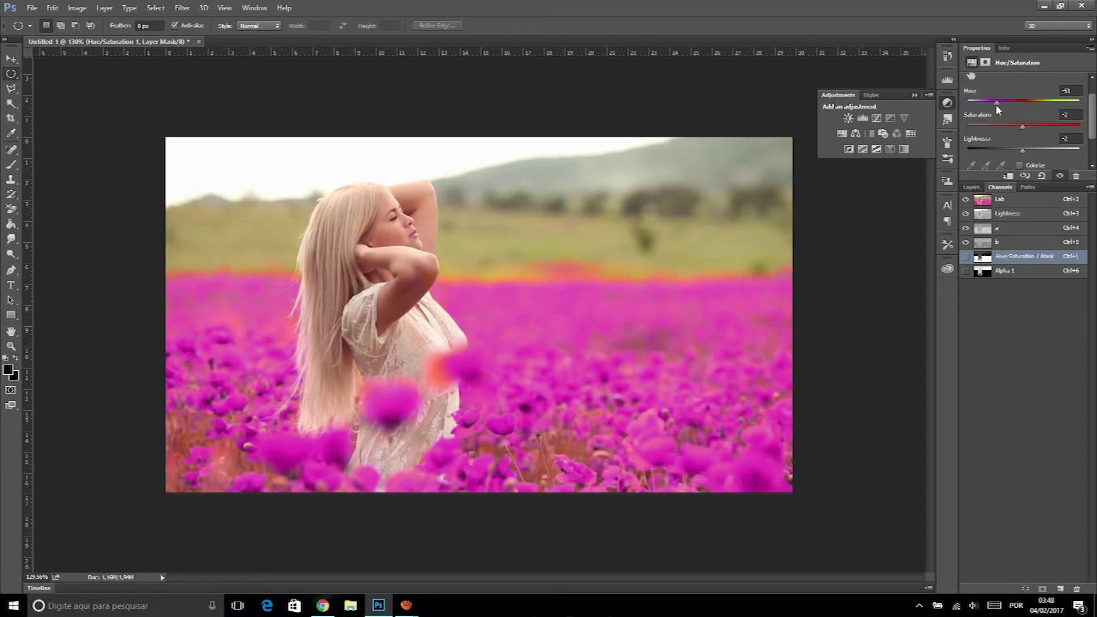
pyautogui.moveTo(995, 103)
pyautogui.mouseDown()
pyautogui.moveTo(982, 102)
pyautogui.moveTo(1030, 98)
pyautogui.moveTo(995, 101)
pyautogui.mouseUp()
pyautogui.moveTo(1021, 126)
pyautogui.mouseDown()
pyautogui.moveTo(1011, 121)
pyautogui.moveTo(1030, 122)
pyautogui.moveTo(1018, 149)
pyautogui.mouseUp()
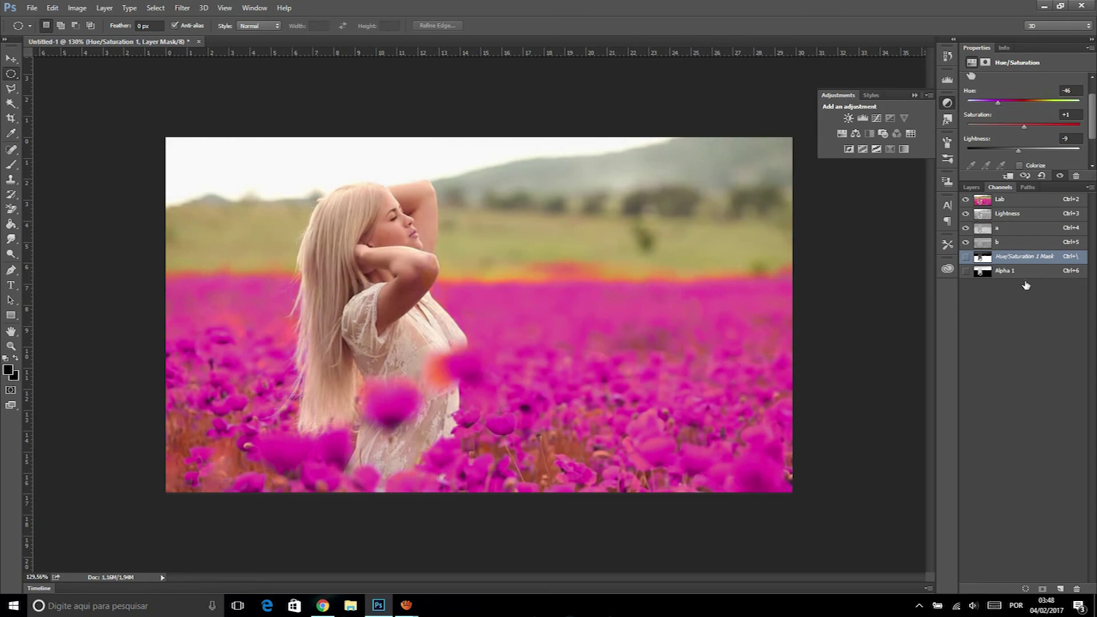
pyautogui.click(11, 345)
pyautogui.click(61, 25)
pyautogui.click(317, 286)
pyautogui.press('alt')
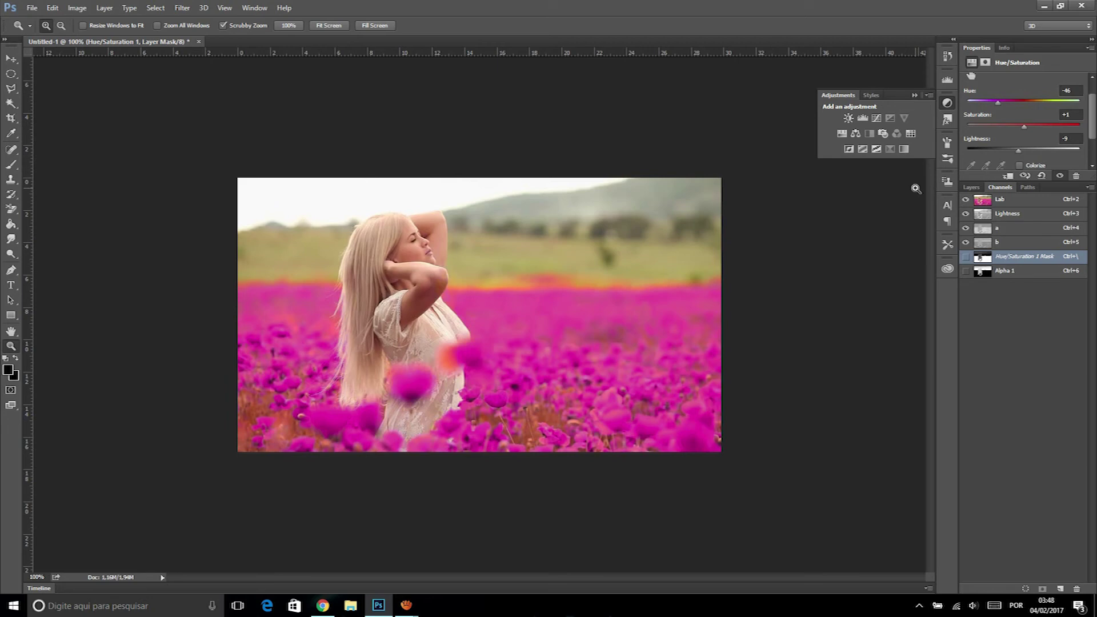
pyautogui.click(434, 306)
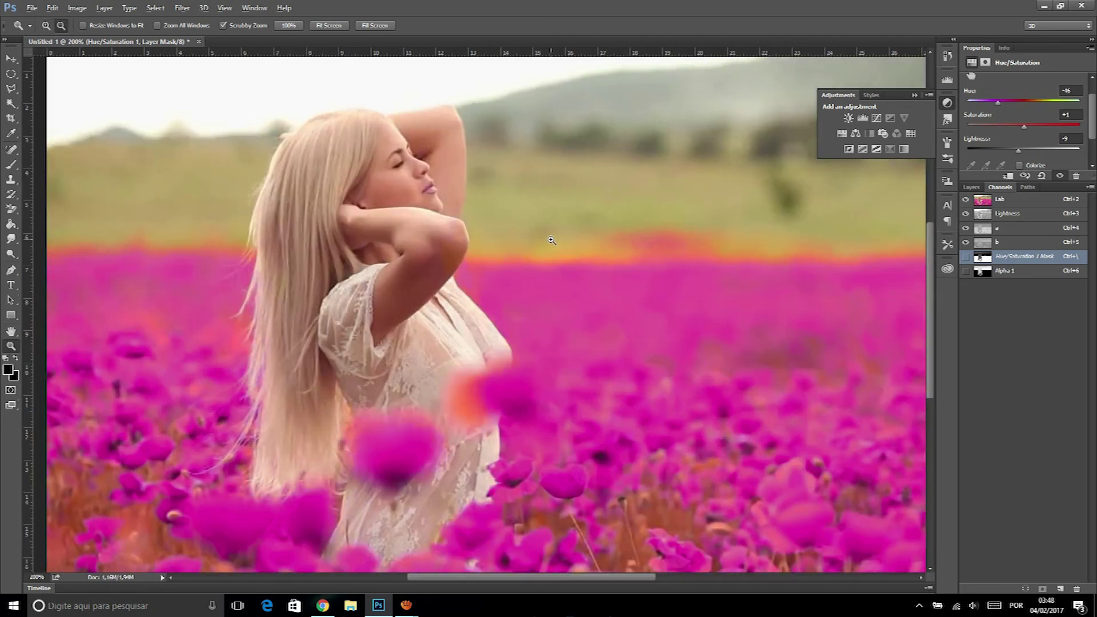
pyautogui.keyDown('alt'); pyautogui.click(550, 242); pyautogui.keyUp('alt')
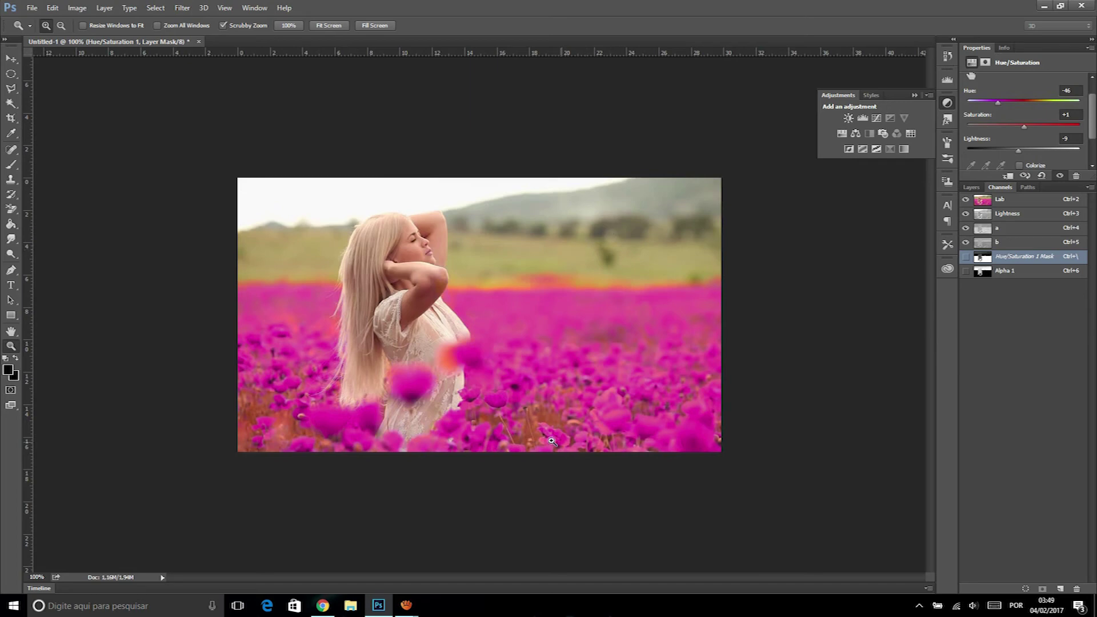
pyautogui.click(531, 401)
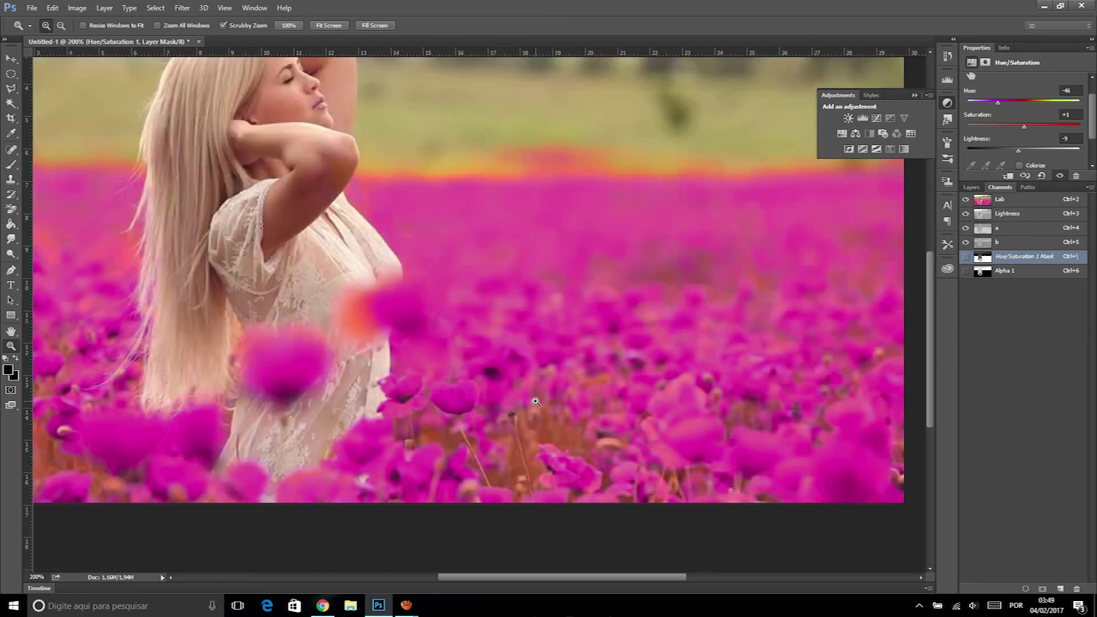
pyautogui.keyDown('alt'); pyautogui.click(521, 401); pyautogui.keyUp('alt')
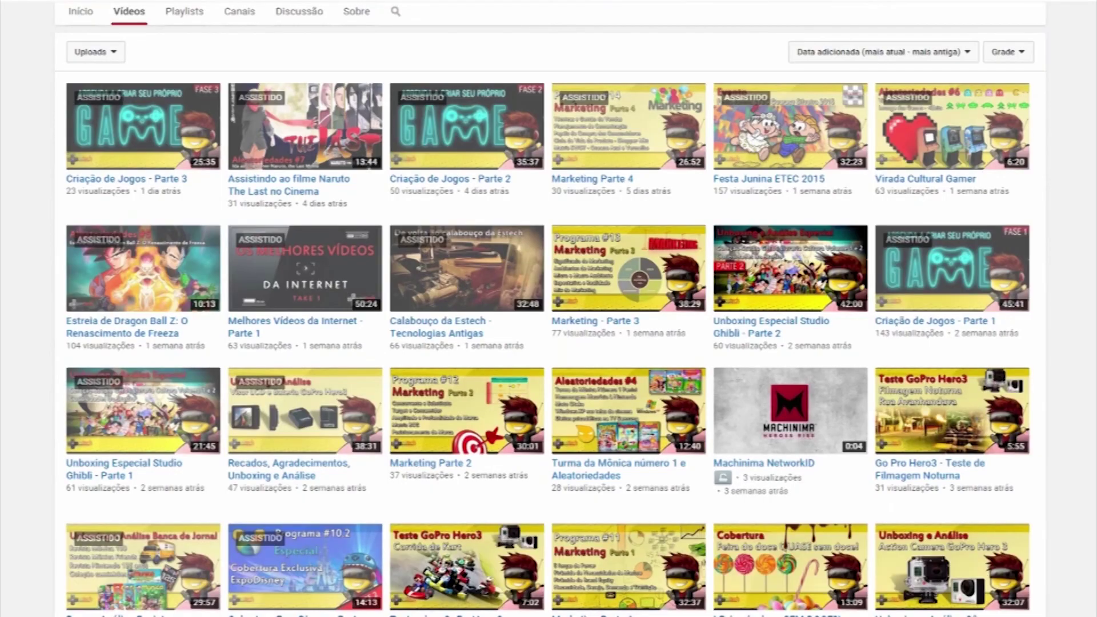
# Browse the Estech channel's Vídeos tab and load more videos with Carregar mais
pyautogui.scroll(-2, 549, 309)
pyautogui.scroll(-3, 776, 489)
pyautogui.scroll(-2, 776, 489)
pyautogui.click(557, 518)
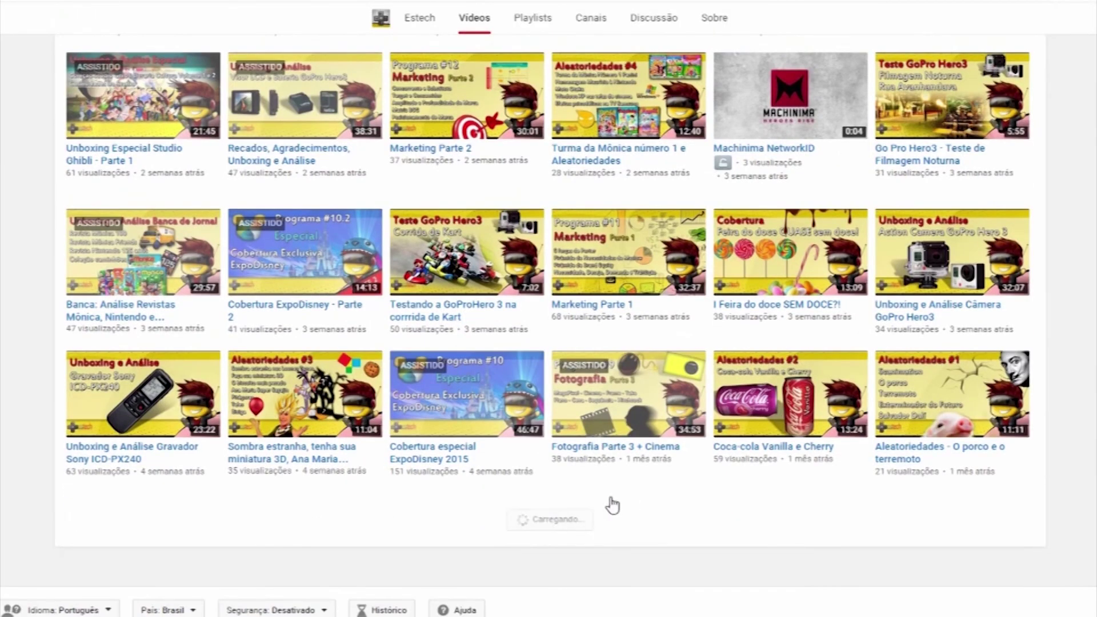
pyautogui.scroll(-7, 613, 505)
pyautogui.scroll(-2, 612, 505)
# Return to the top and open the channel's Playlists tab
pyautogui.scroll(2, 548, 309)
pyautogui.scroll(8, 549, 308)
pyautogui.scroll(8, 549, 308)
pyautogui.scroll(5, 548, 308)
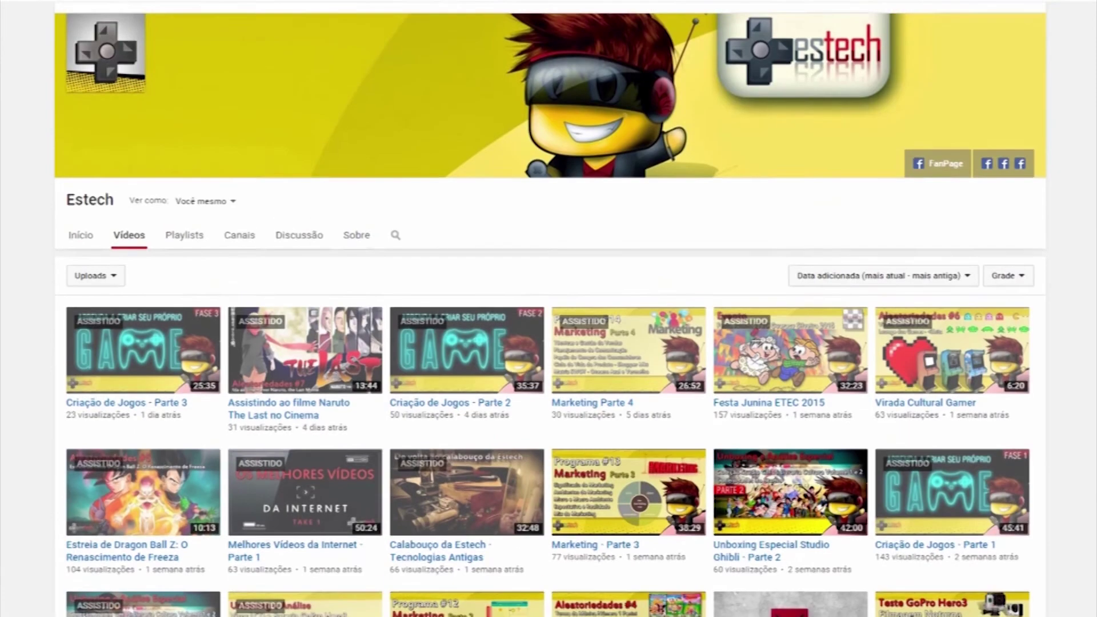
pyautogui.scroll(1, 592, 218)
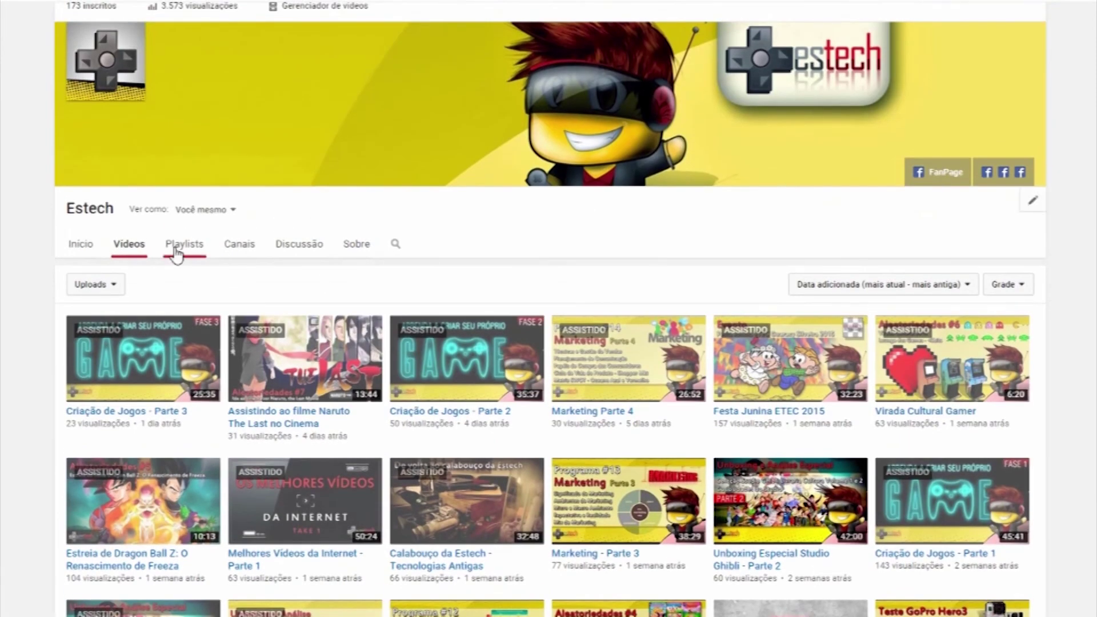
pyautogui.click(176, 253)
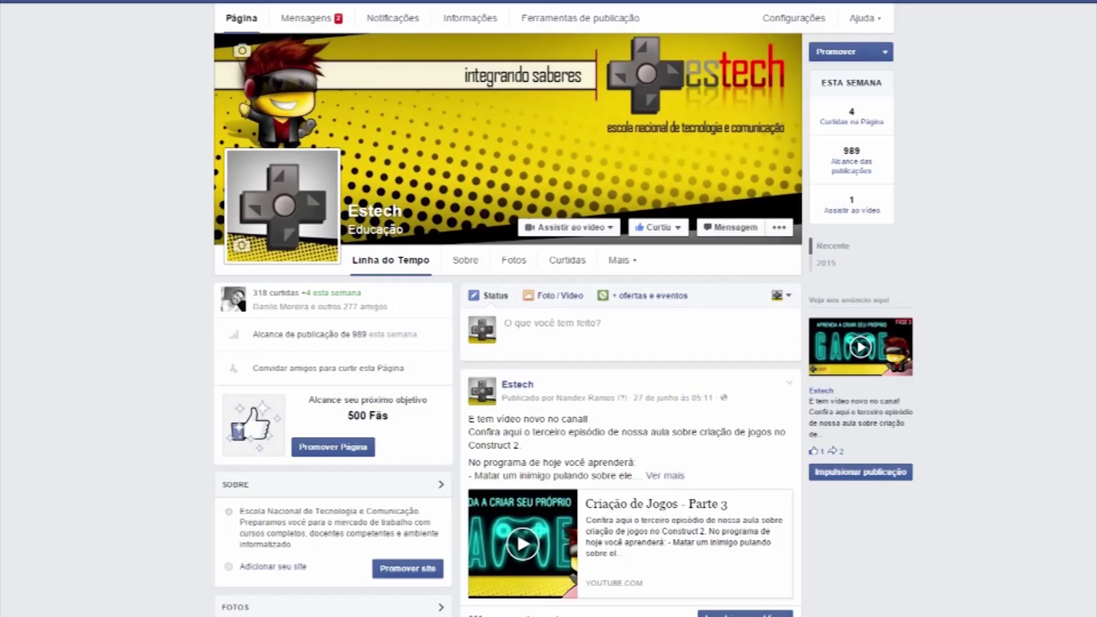
pyautogui.scroll(-2, 509, 325)
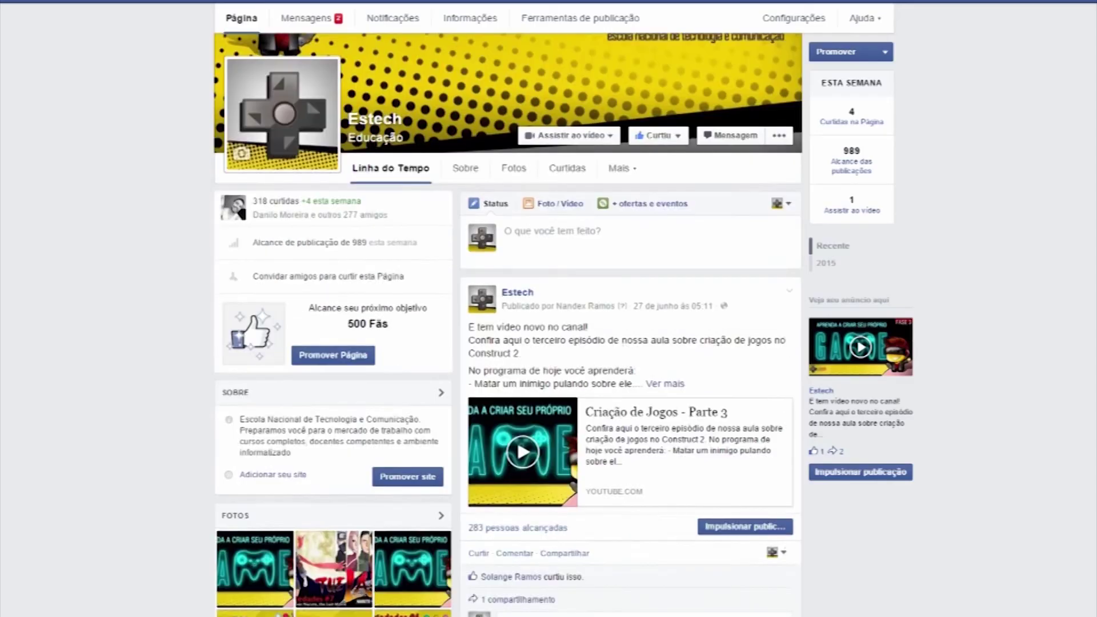
# Scroll the Estech timeline and open Compartilhar on the Naruto The Last post
pyautogui.scroll(-4, 509, 326)
pyautogui.scroll(-2, 508, 326)
pyautogui.scroll(-1, 508, 326)
pyautogui.scroll(-2, 642, 467)
pyautogui.scroll(-2, 642, 467)
pyautogui.scroll(-2, 642, 467)
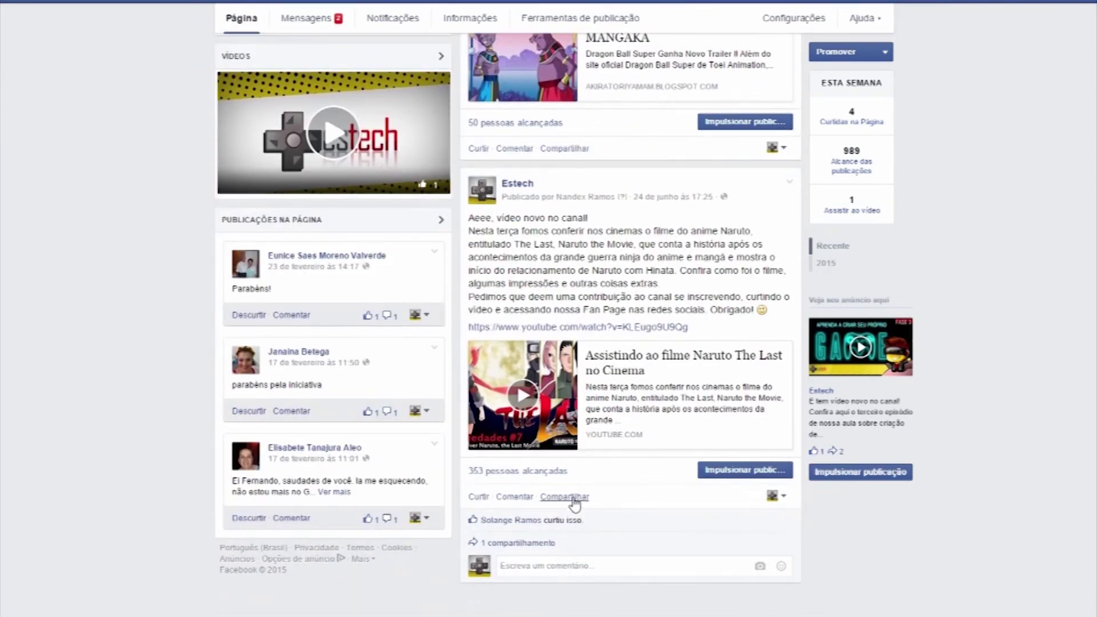
pyautogui.click(569, 497)
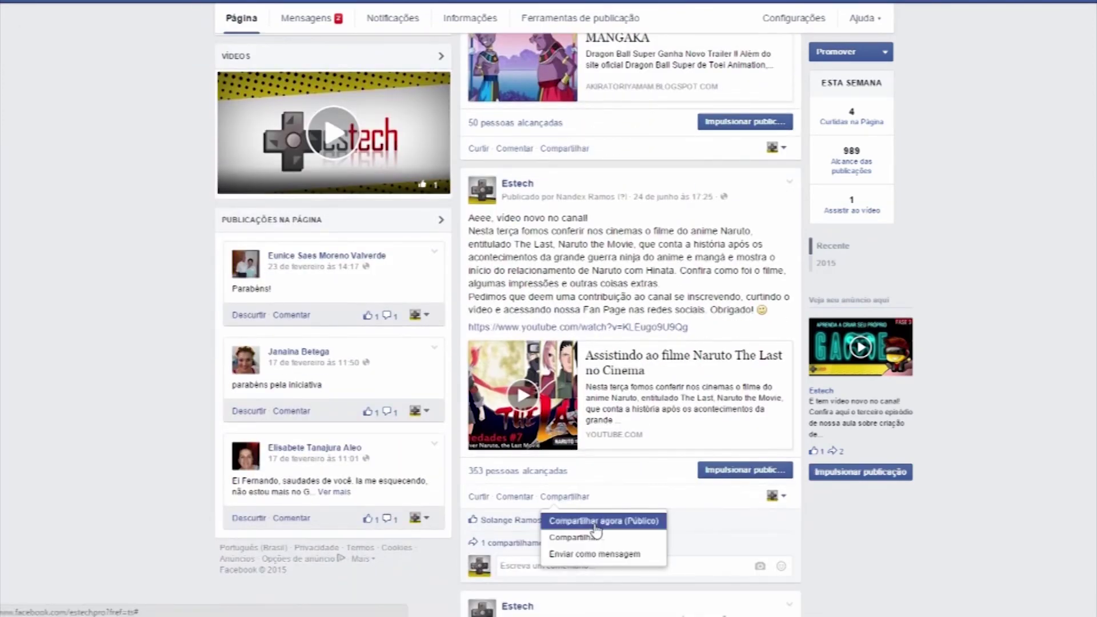